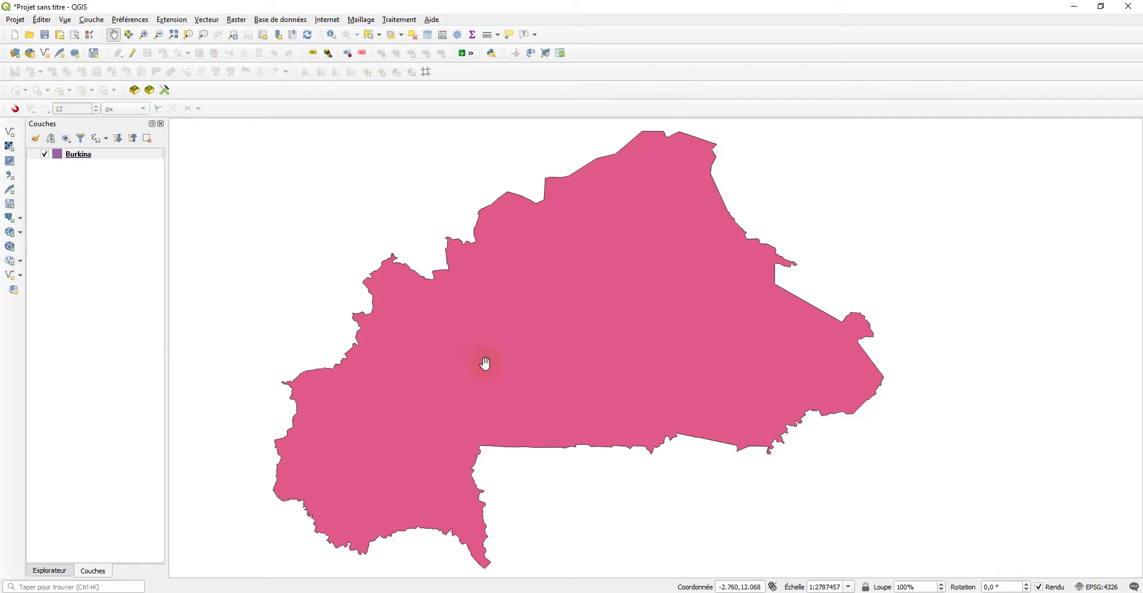
scroll(507, 332, down, 2)
scroll(509, 330, up, 2)
mouse_move(572, 316)
mouse_down()
mouse_move(569, 294)
mouse_move(541, 308)
mouse_move(559, 302)
mouse_move(517, 286)
mouse_move(631, 314)
mouse_move(535, 304)
mouse_move(586, 326)
mouse_up()
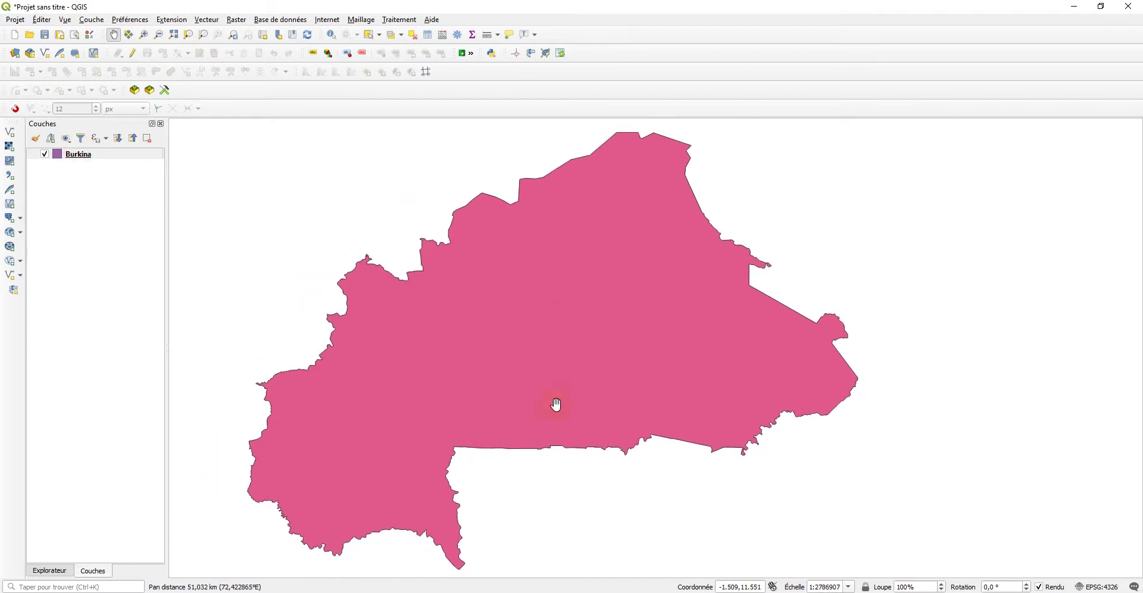
drag(408, 257, 408, 257)
drag(529, 367, 505, 356)
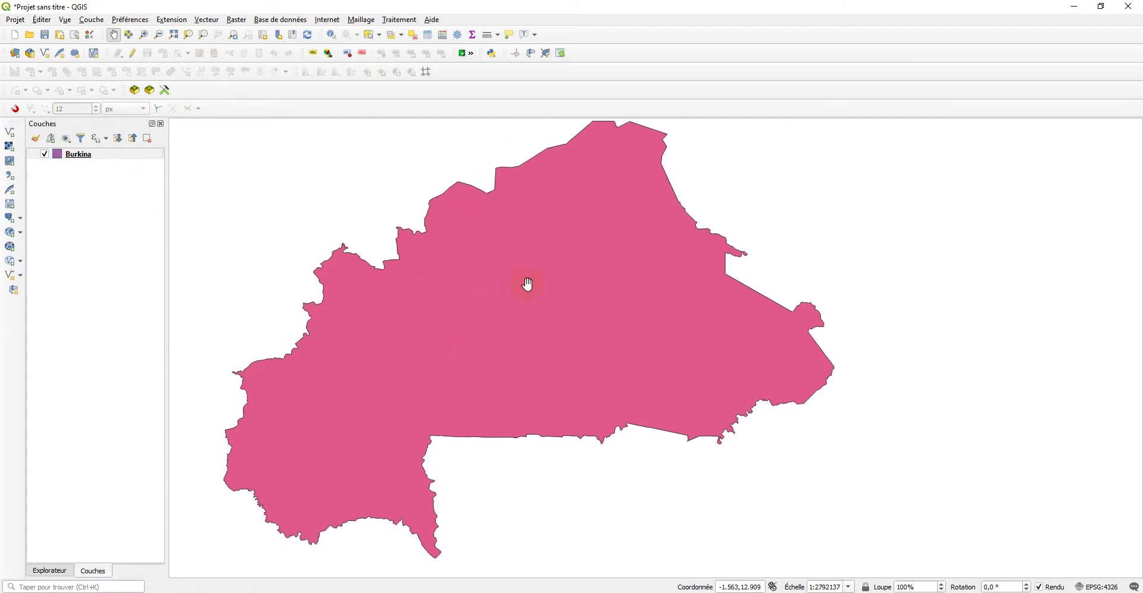
mouse_move(514, 295)
mouse_down()
mouse_move(538, 319)
mouse_move(519, 306)
mouse_up()
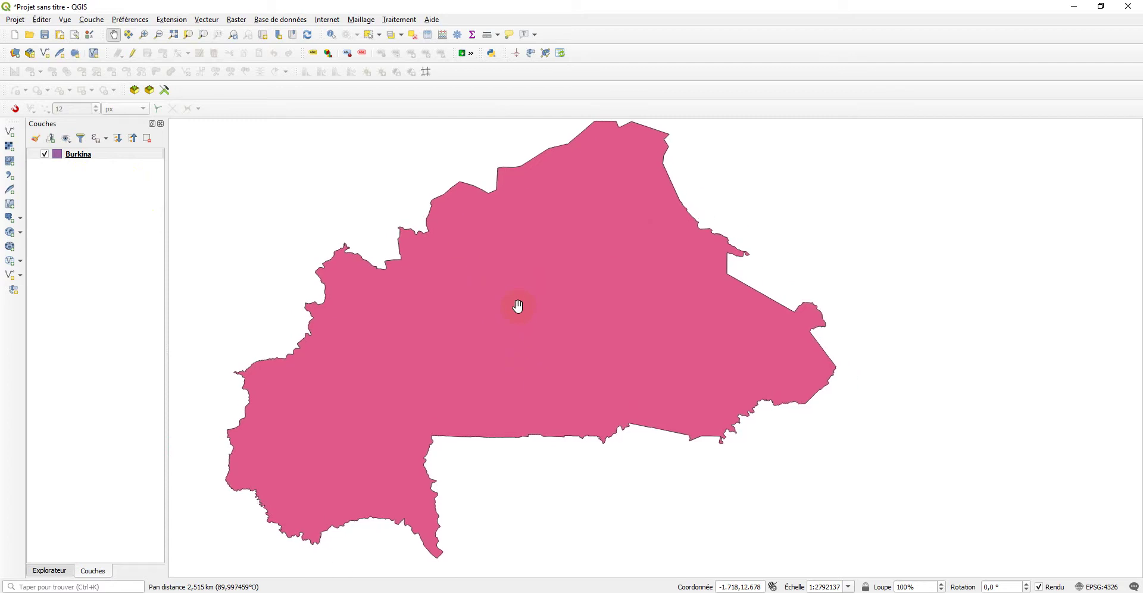
mouse_move(499, 271)
mouse_down()
mouse_move(538, 302)
mouse_move(487, 282)
mouse_up()
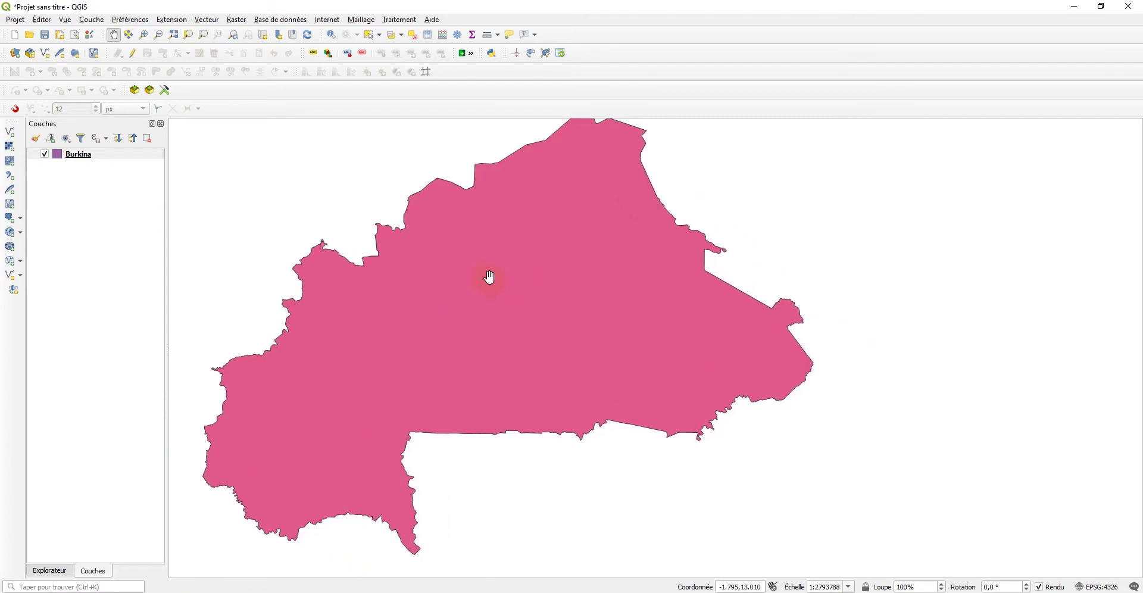
mouse_move(491, 277)
mouse_down()
mouse_move(505, 293)
mouse_move(507, 278)
mouse_up()
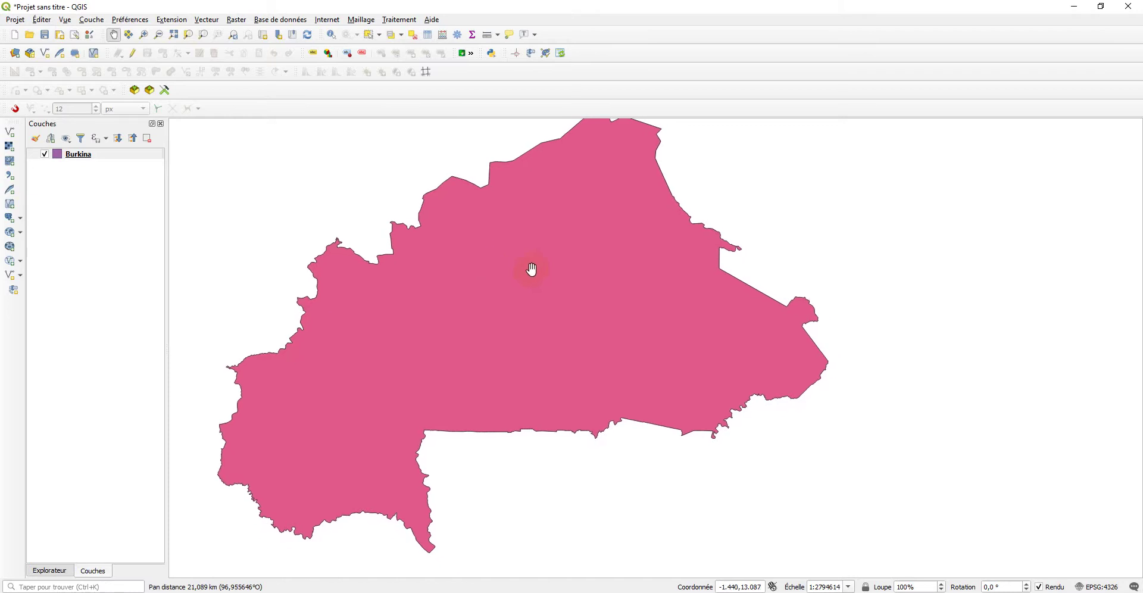
Step: Export the Burkina layer as an ESRI Shapefile named Limite_BF in formation_youtube\Google engine, and switch to that folder in File Explorer
right_click(76, 154)
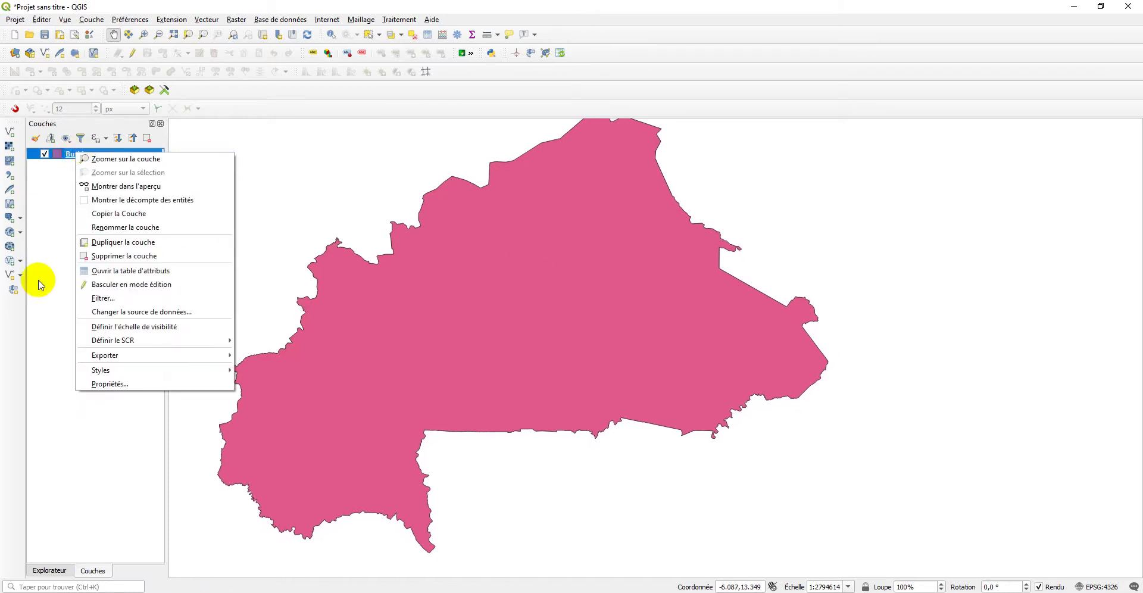
mouse_move(125, 355)
click(300, 357)
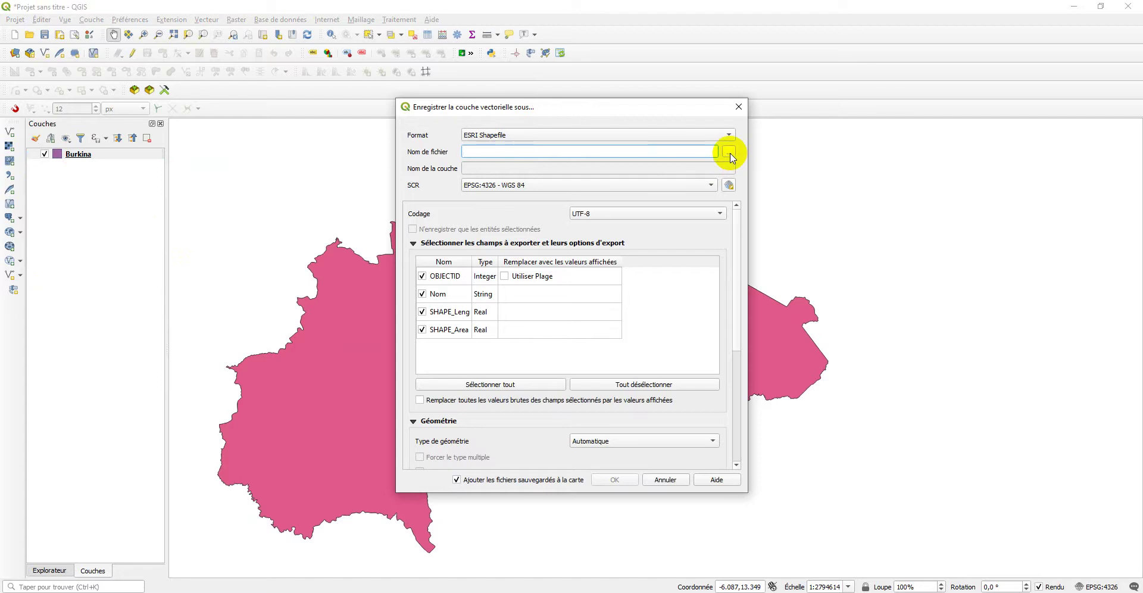
click(730, 153)
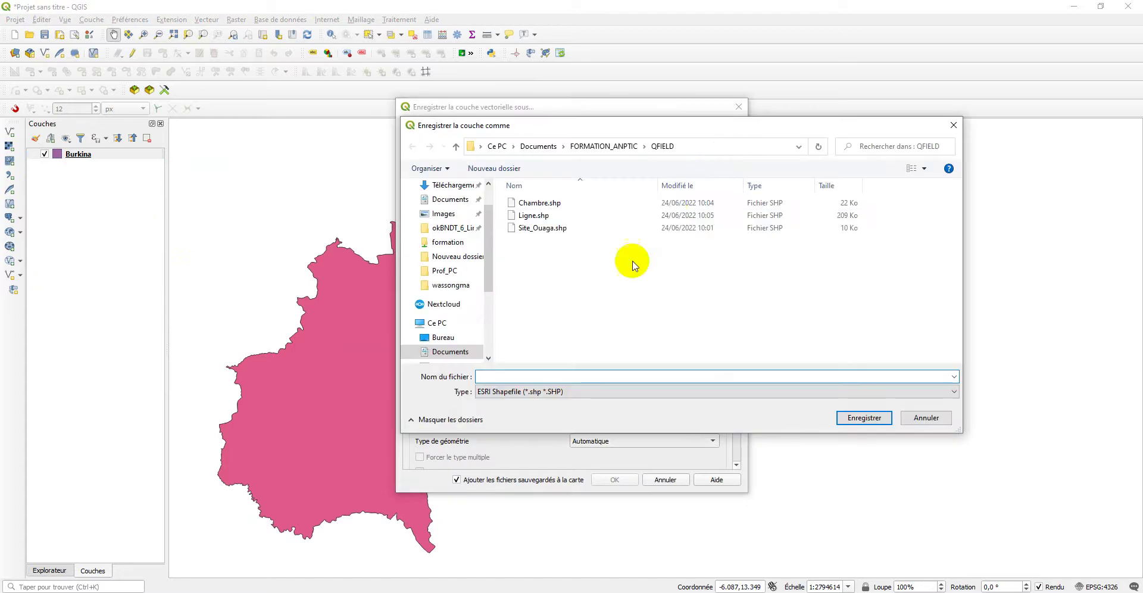
key(Return)
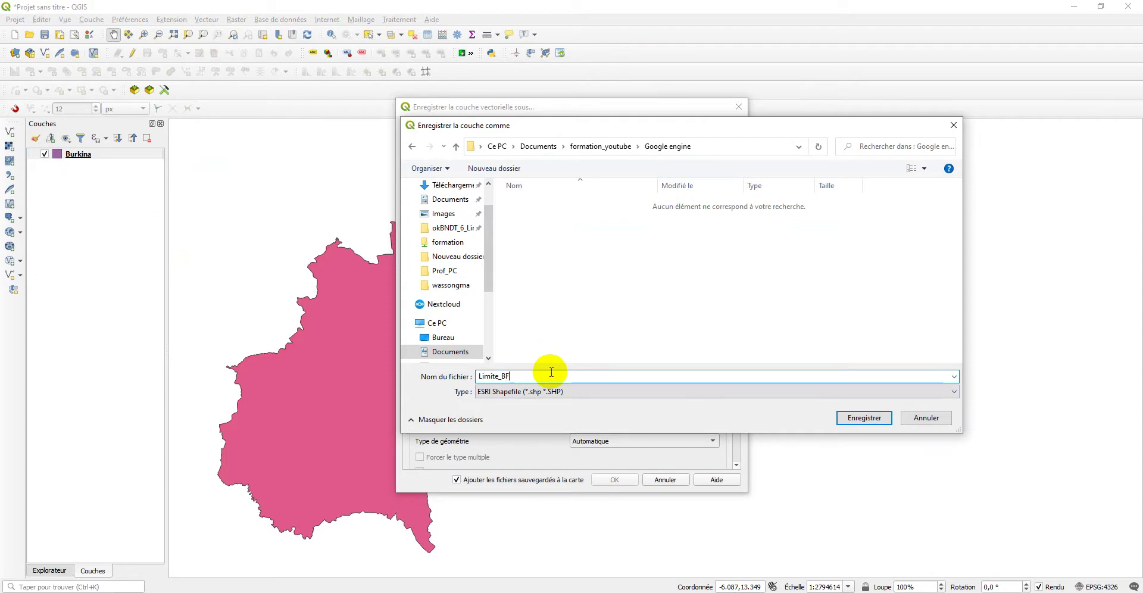
text(Limite_BF)
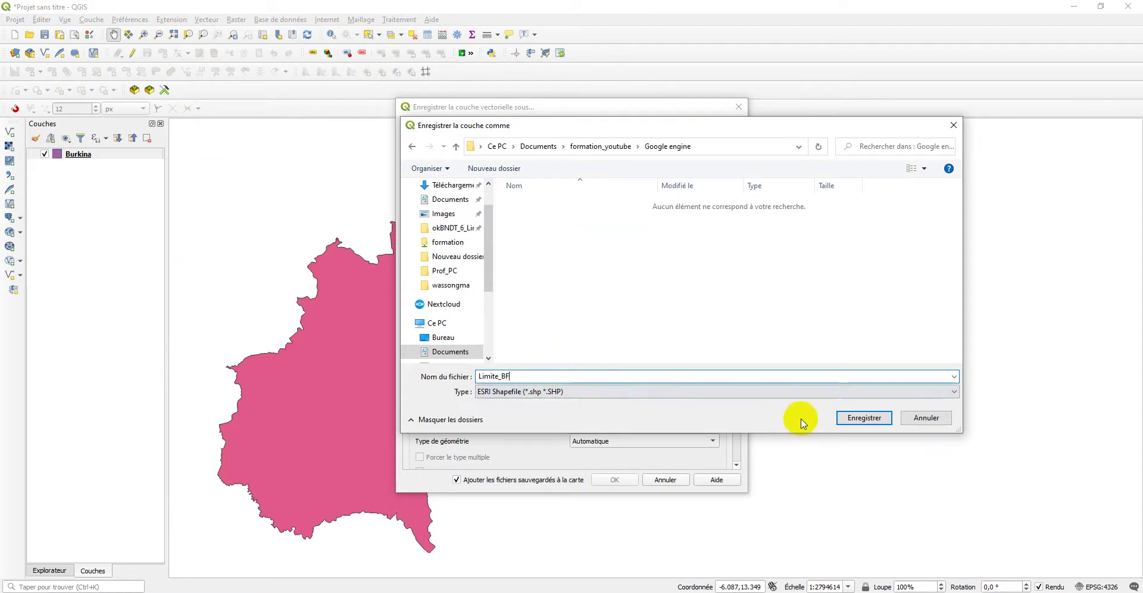
click(864, 417)
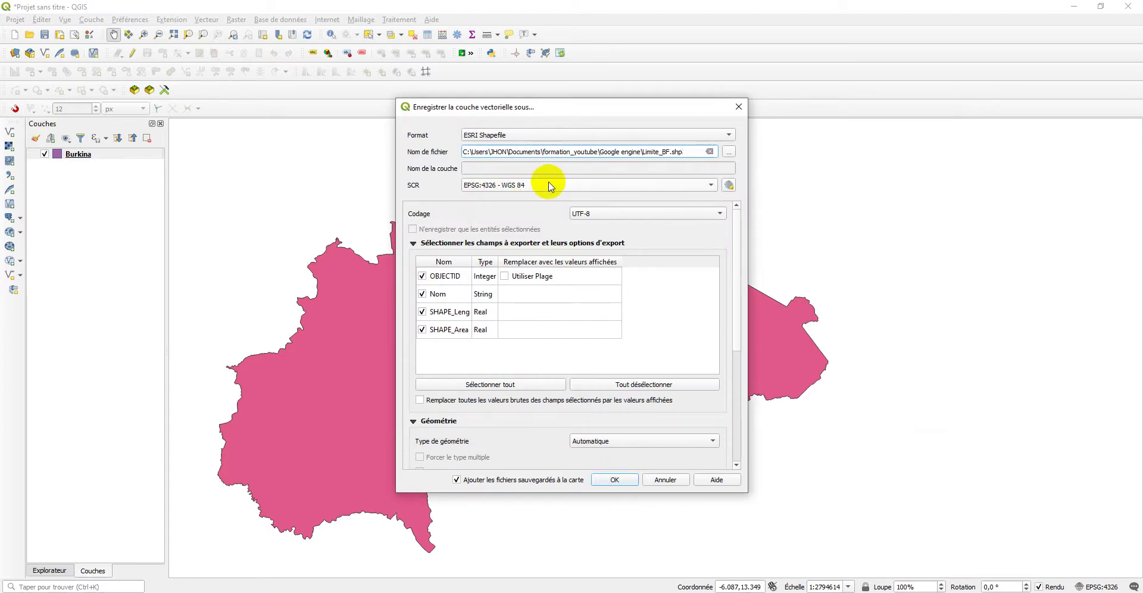
click(611, 480)
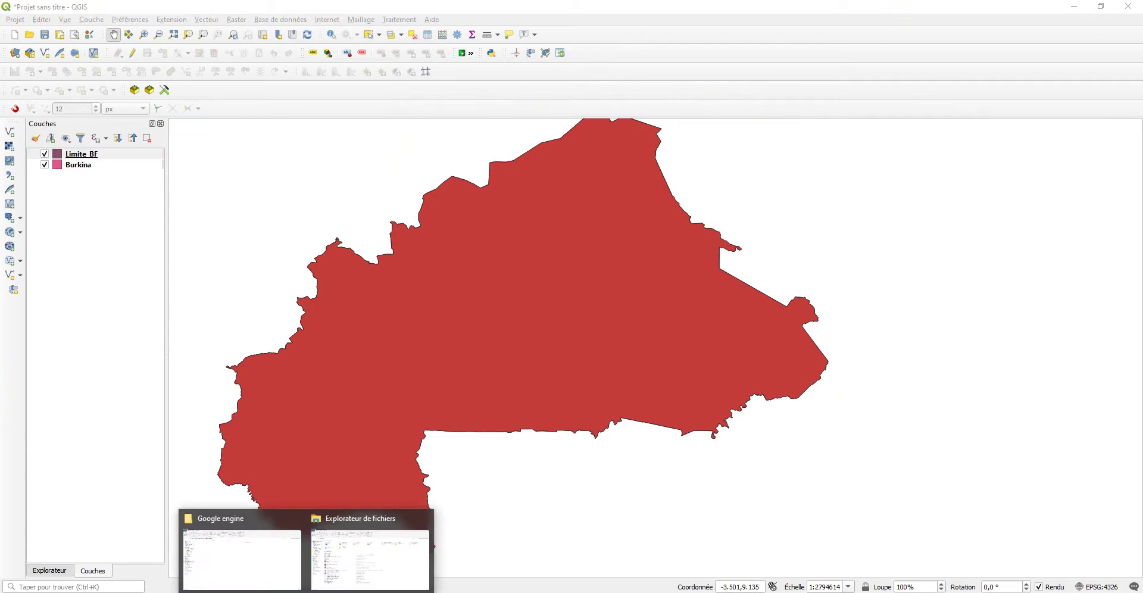
click(255, 573)
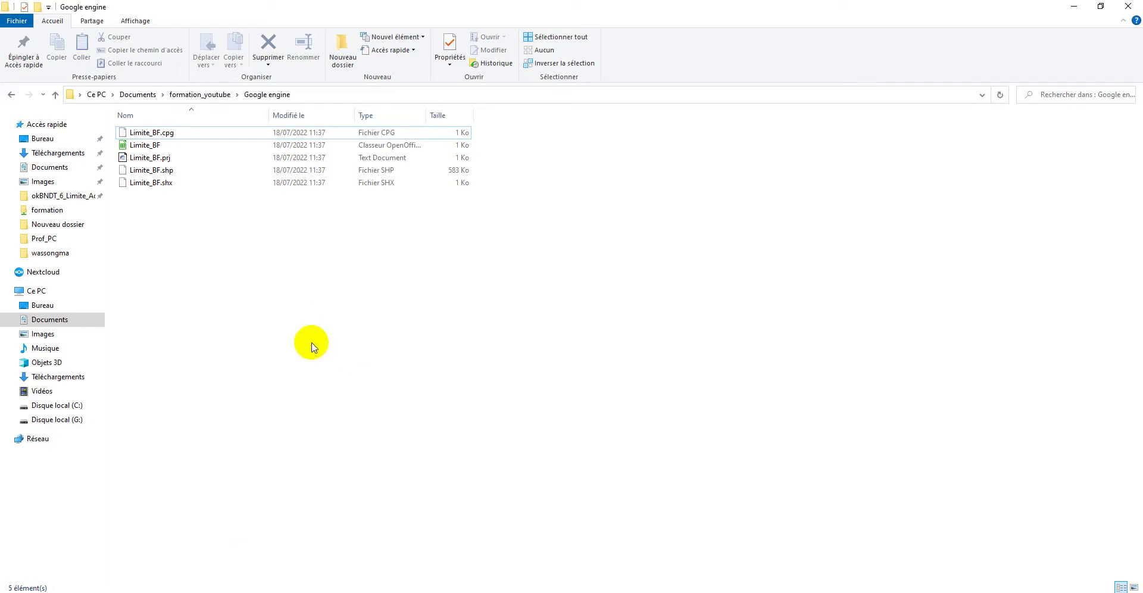
drag(136, 238, 153, 114)
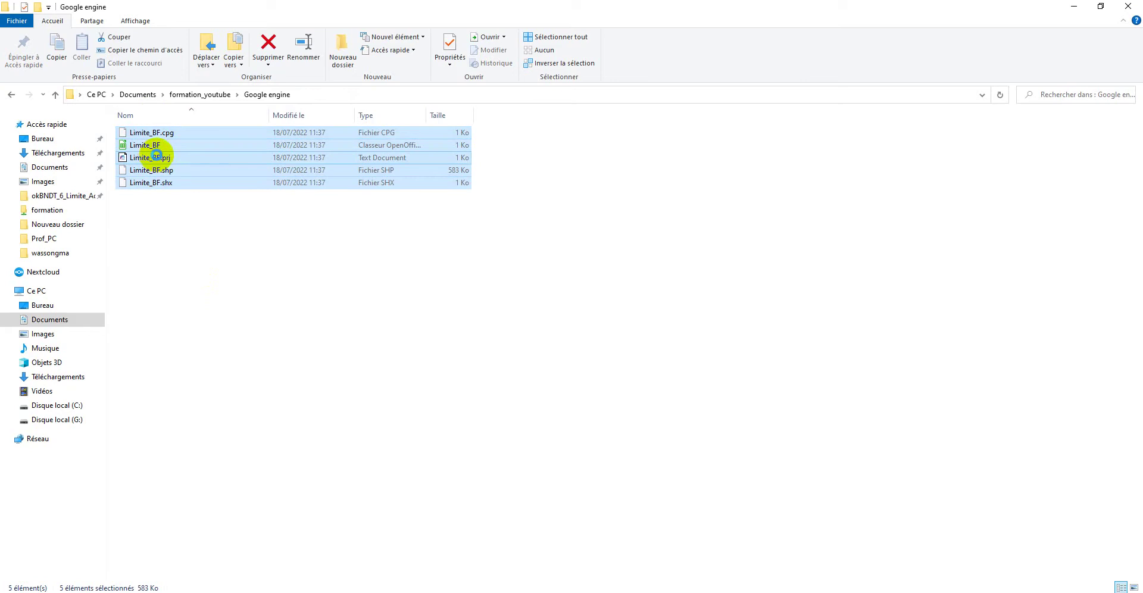
right_click(156, 155)
click(335, 320)
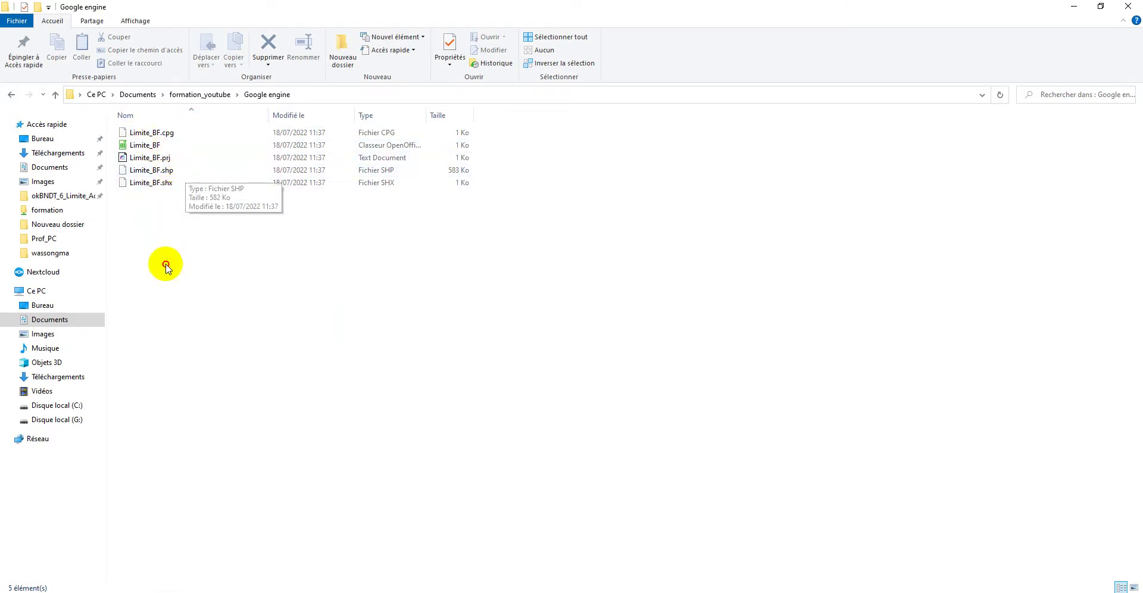
Step: Compress all five Limite_BF files into a ZIP archive named Limite_BF.zip in the same folder
drag(163, 263, 160, 129)
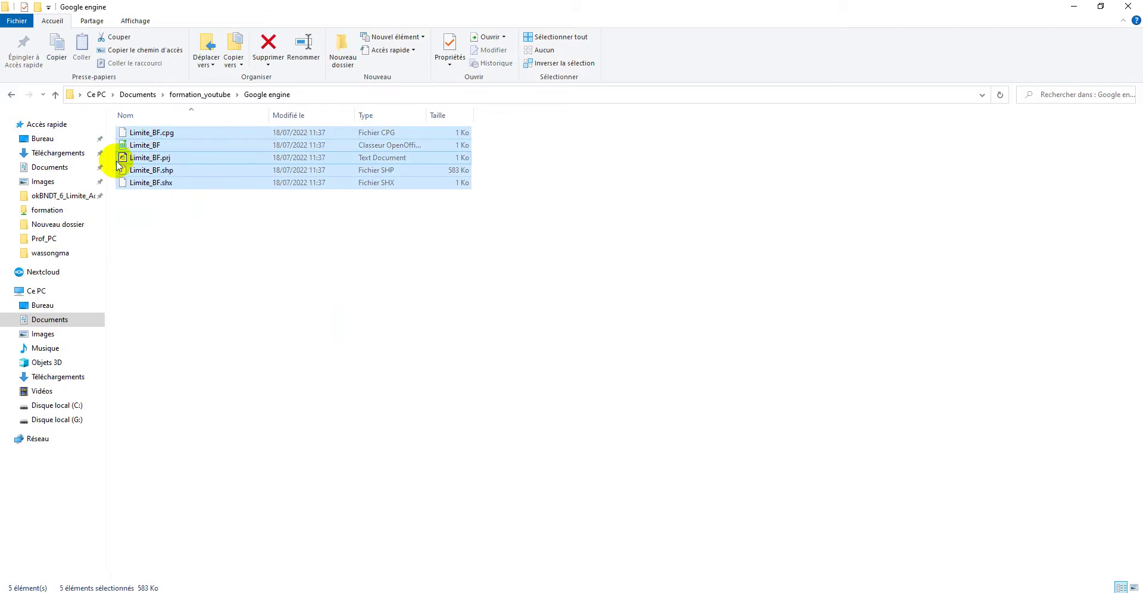
right_click(158, 145)
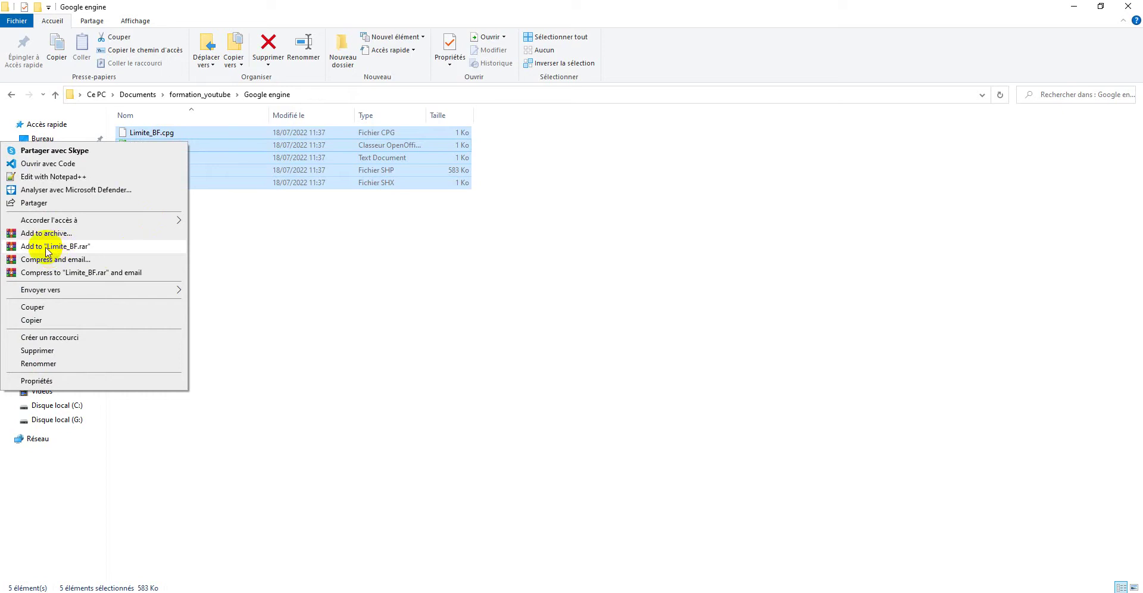
click(65, 233)
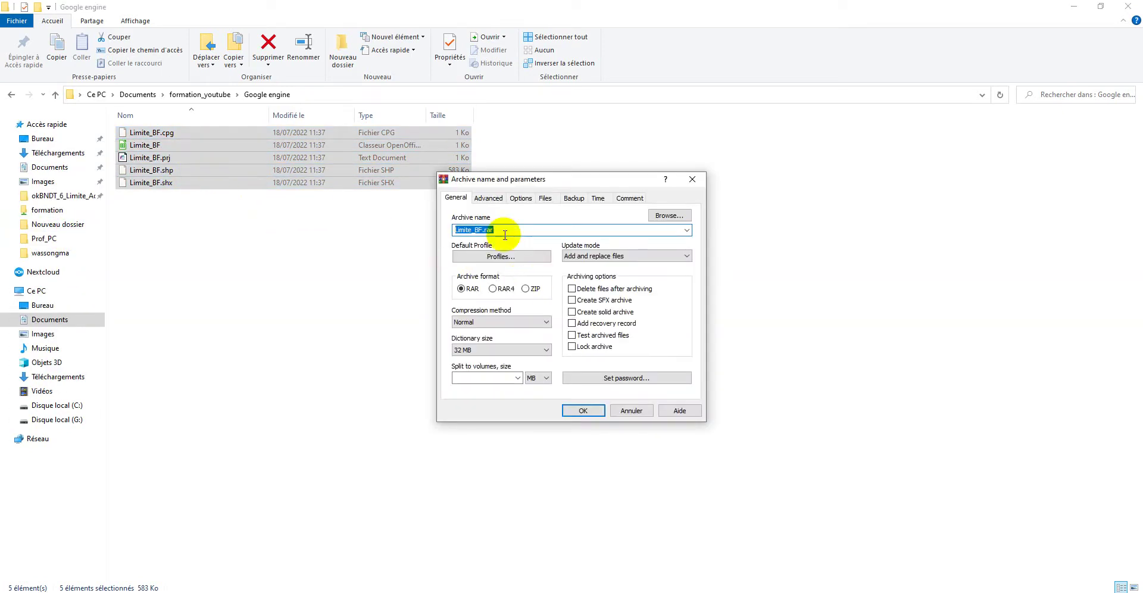
click(525, 289)
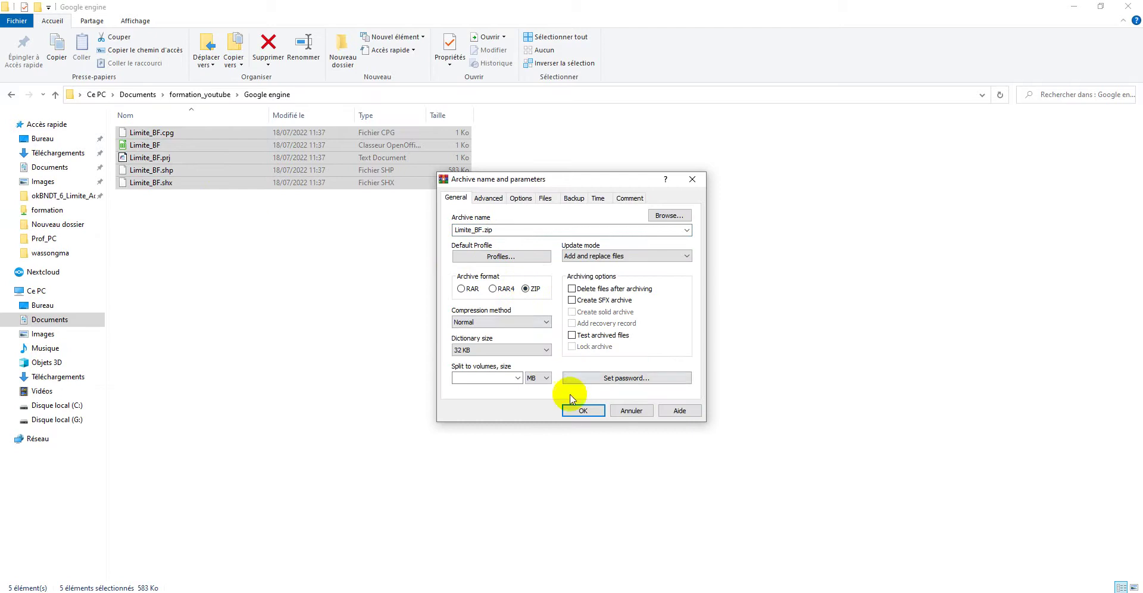
click(582, 410)
click(250, 309)
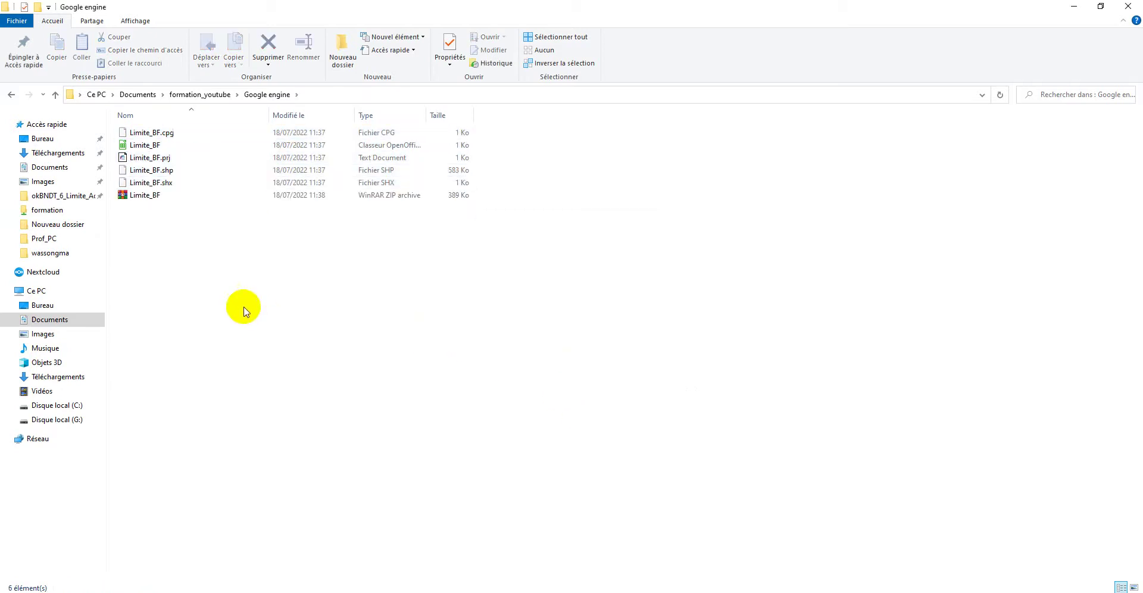
click(160, 199)
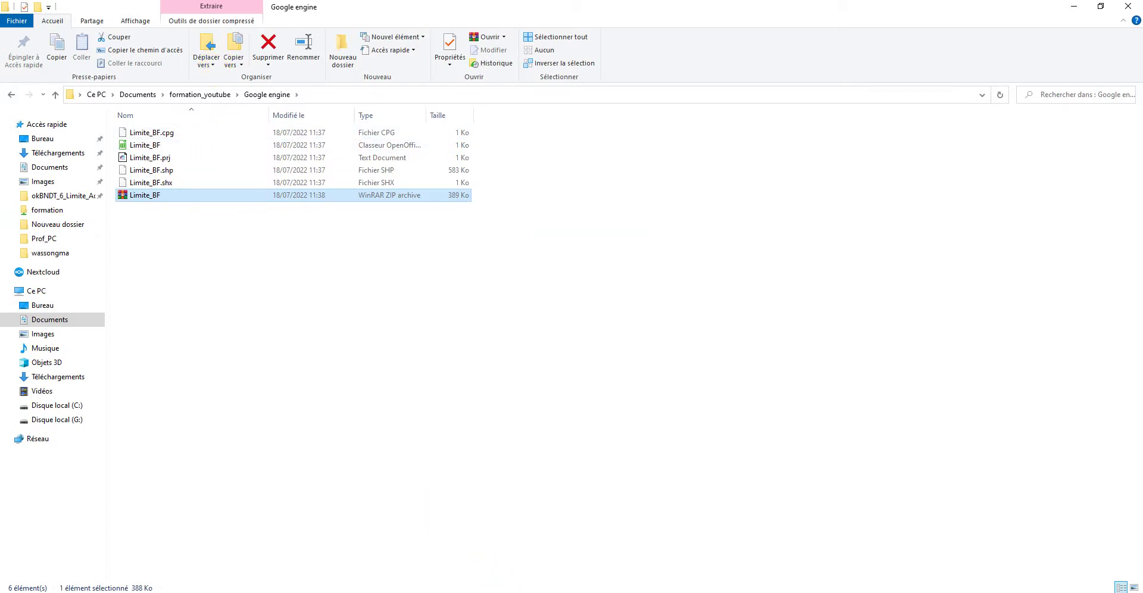
Step: Switch to the web browser and open the Google Earth Engine site from the "google engine" search results
click(483, 550)
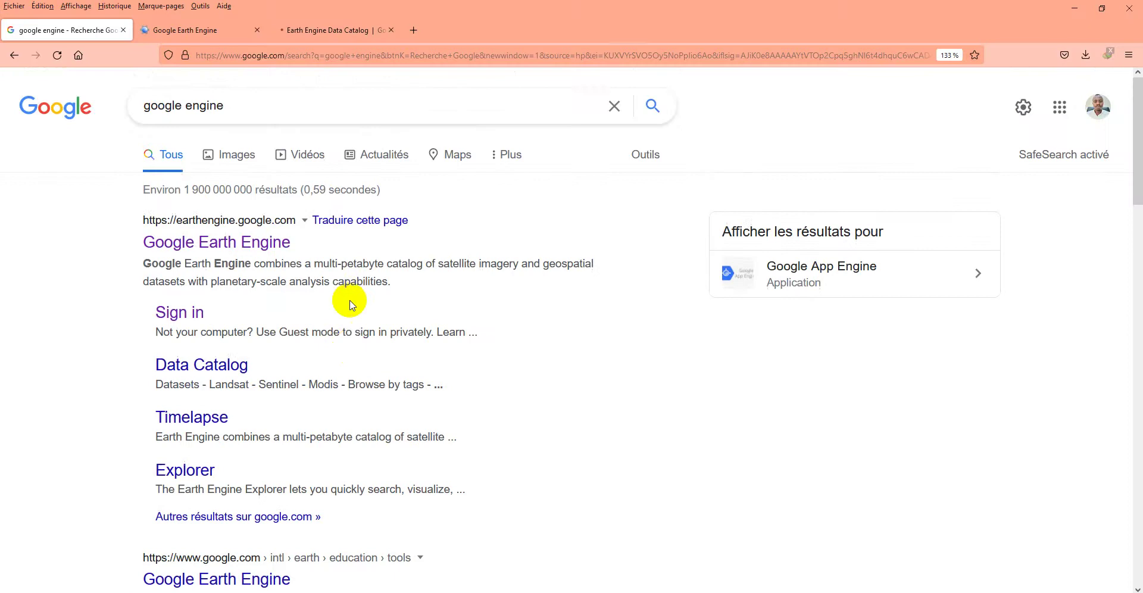
drag(243, 105, 82, 106)
click(31, 230)
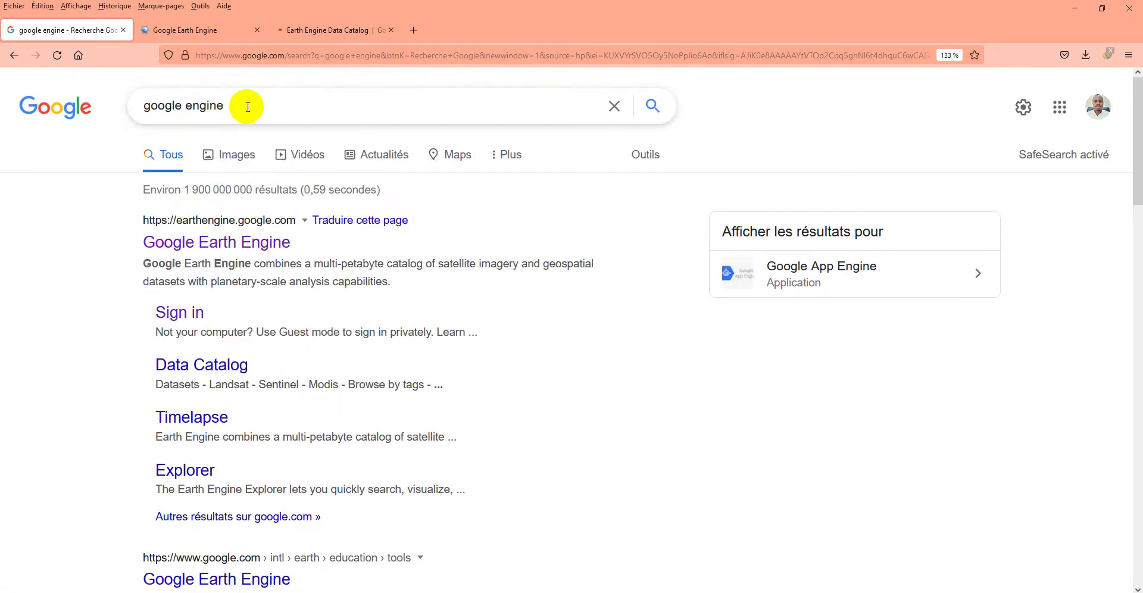
drag(221, 108, 135, 103)
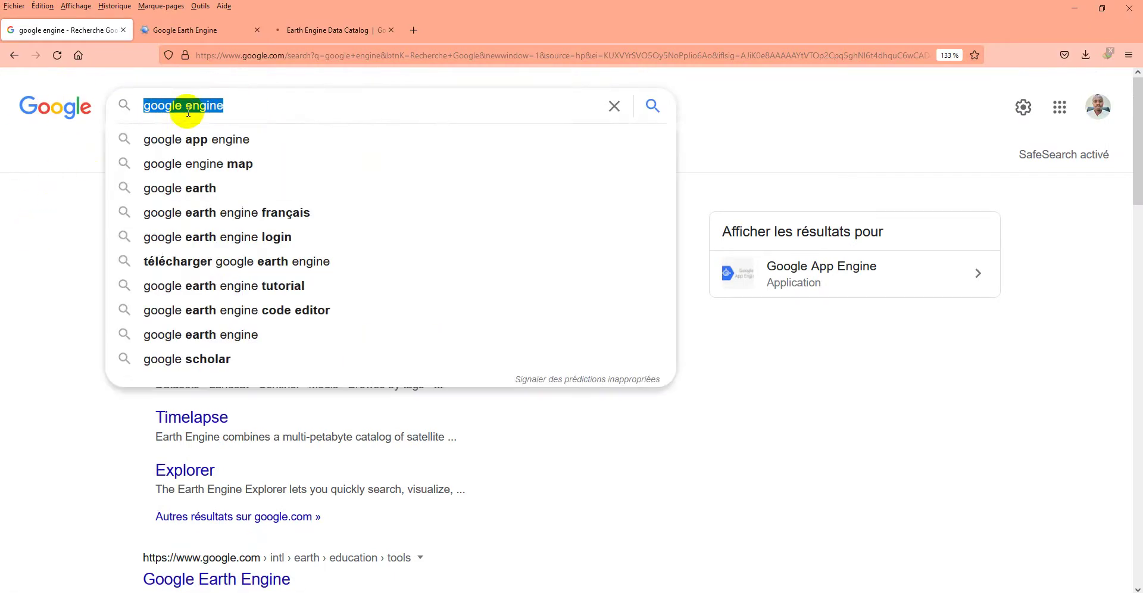
click(247, 109)
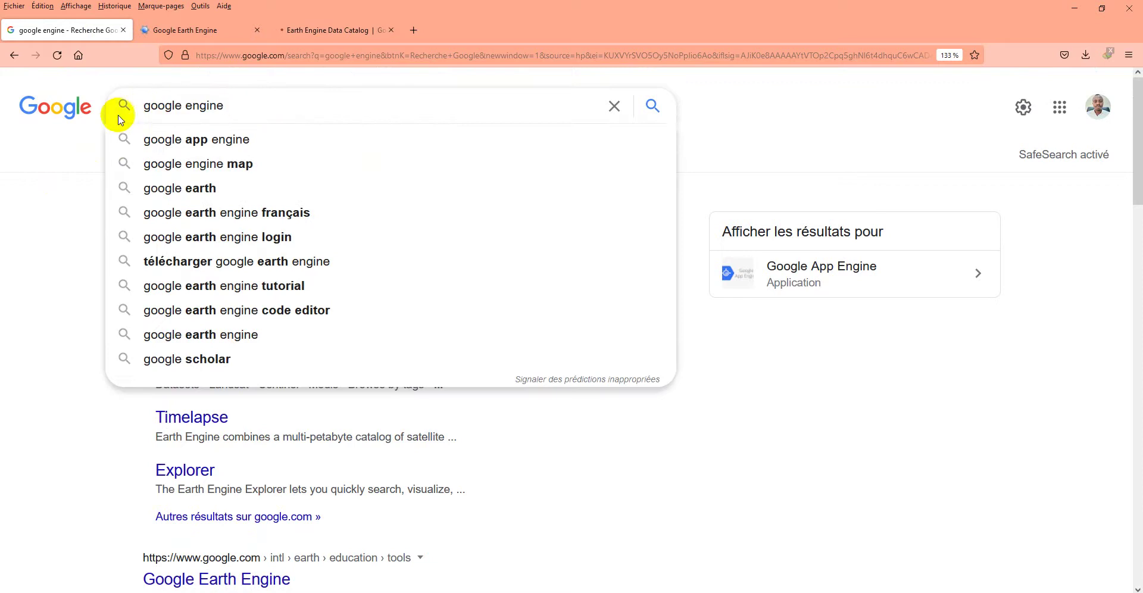
click(72, 235)
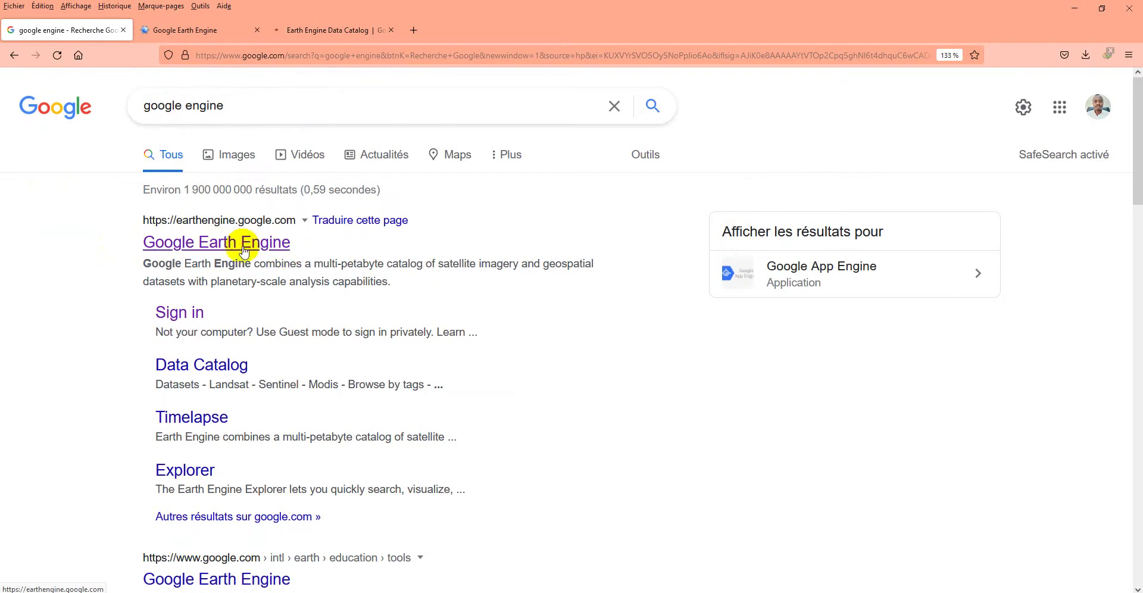
click(212, 244)
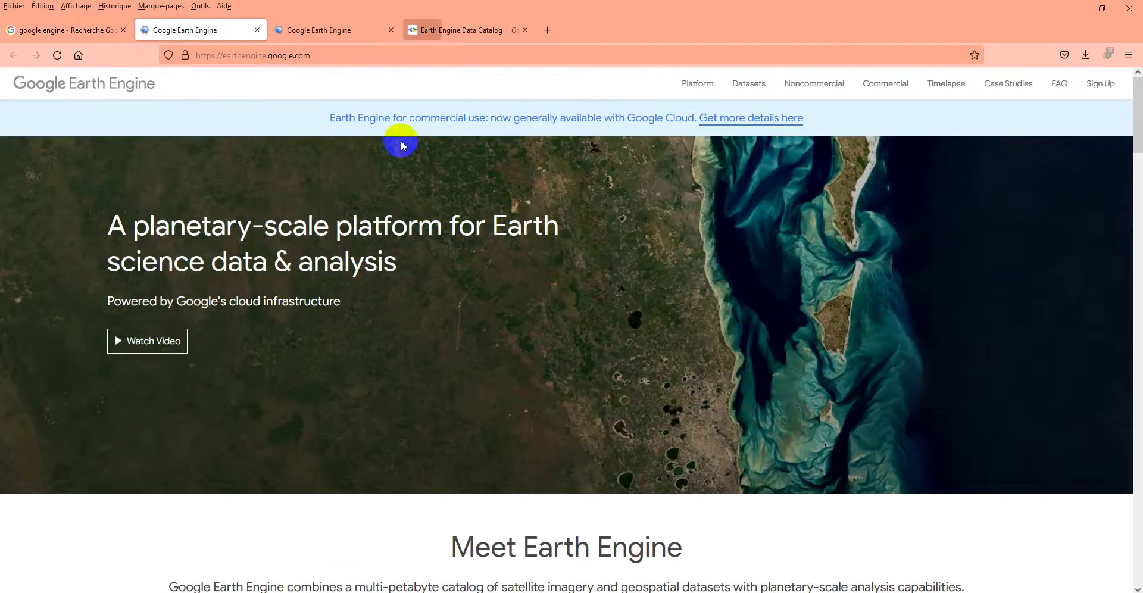
Step: Look over the Earth Engine home page and the Earth Engine Data Catalog, closing the extra Datasets tab
scroll(456, 246, down, 2)
scroll(543, 261, down, 5)
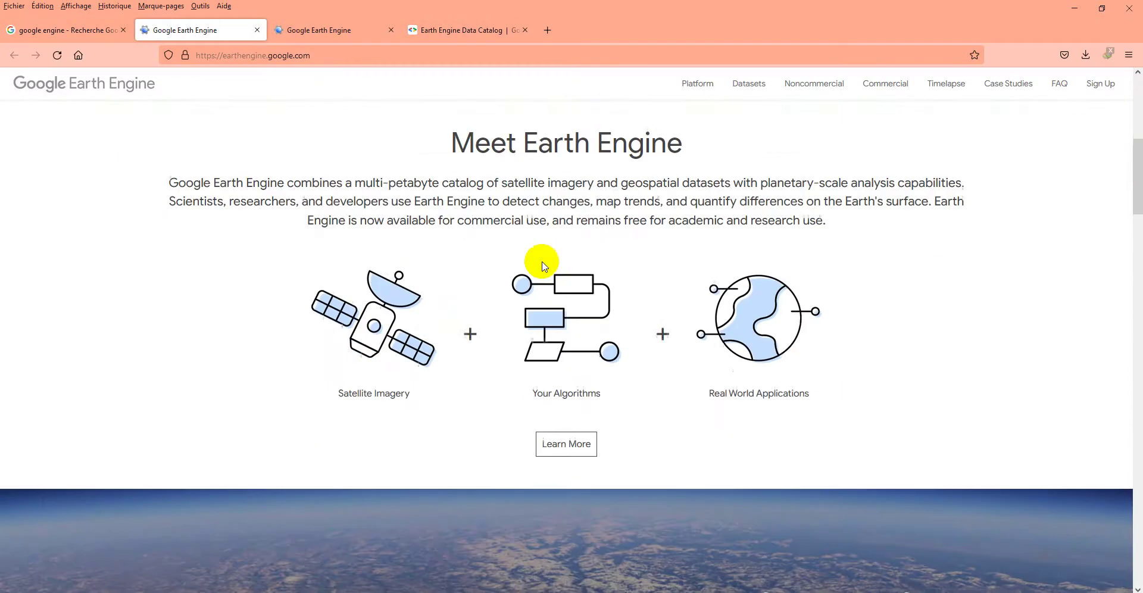
scroll(543, 262, up, 7)
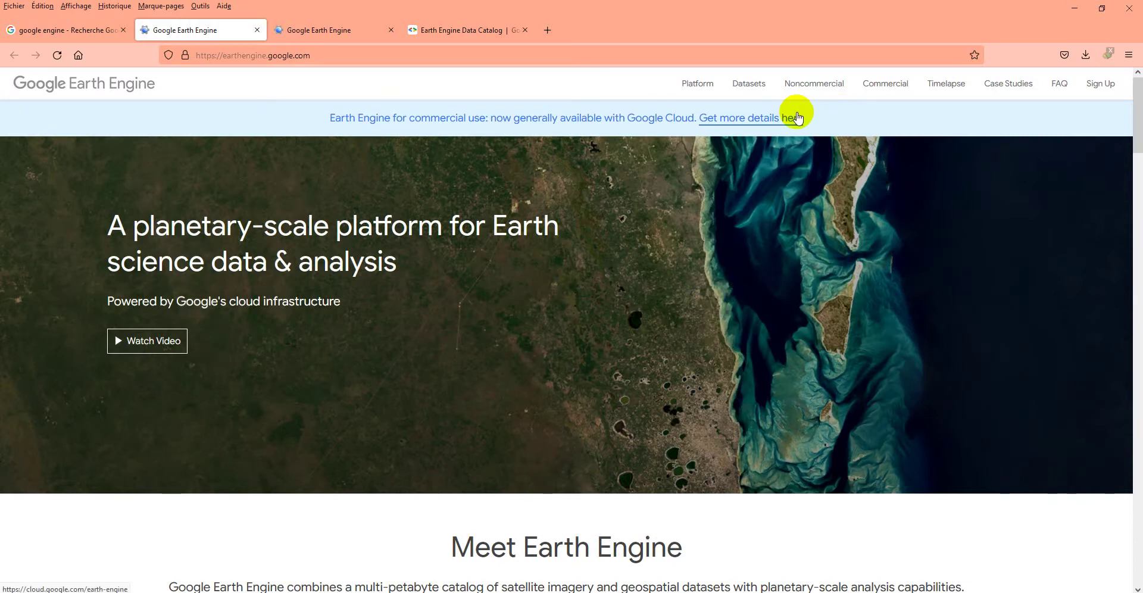
click(748, 84)
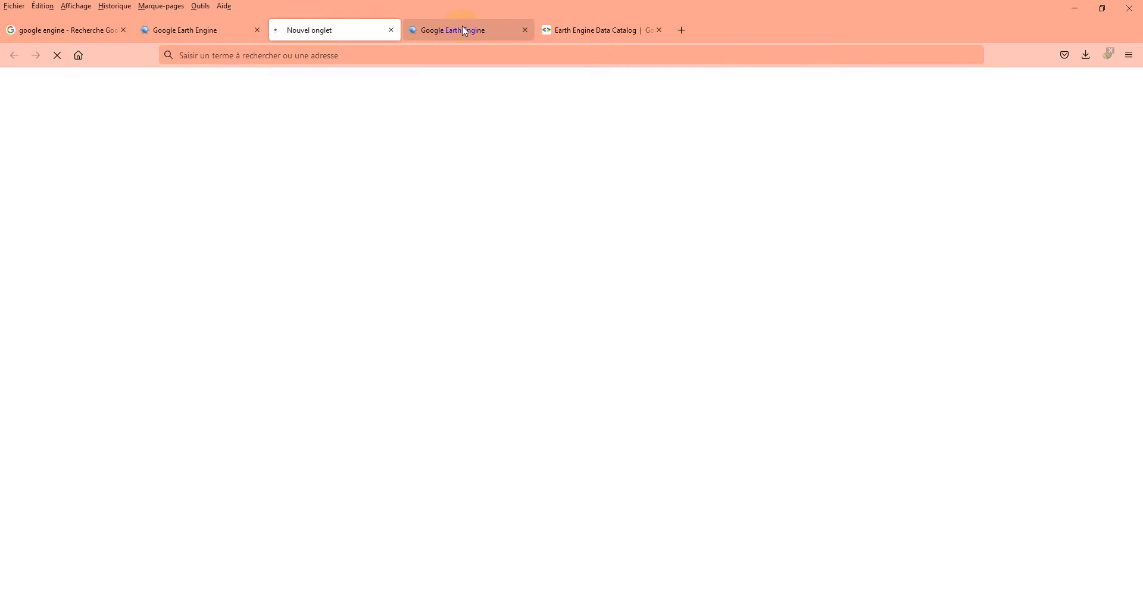
click(585, 34)
click(391, 30)
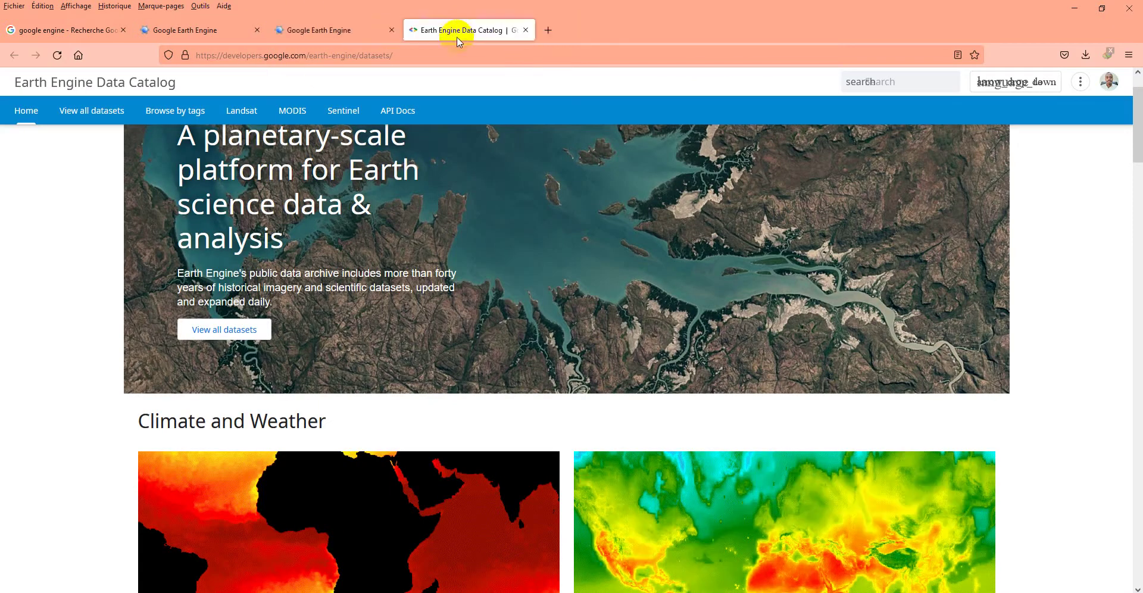
scroll(576, 248, down, 1)
scroll(576, 248, up, 2)
Step: Return to the Earth Engine home page, then go to the Data Catalog and browse its Climate and Weather datasets
click(328, 34)
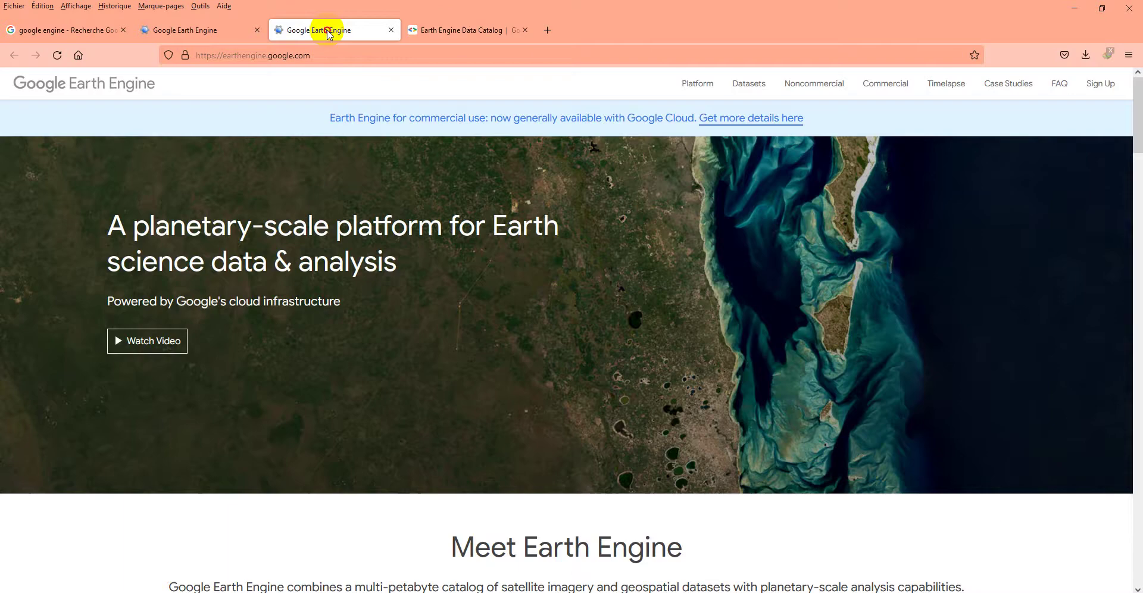
scroll(503, 307, down, 3)
scroll(502, 281, up, 3)
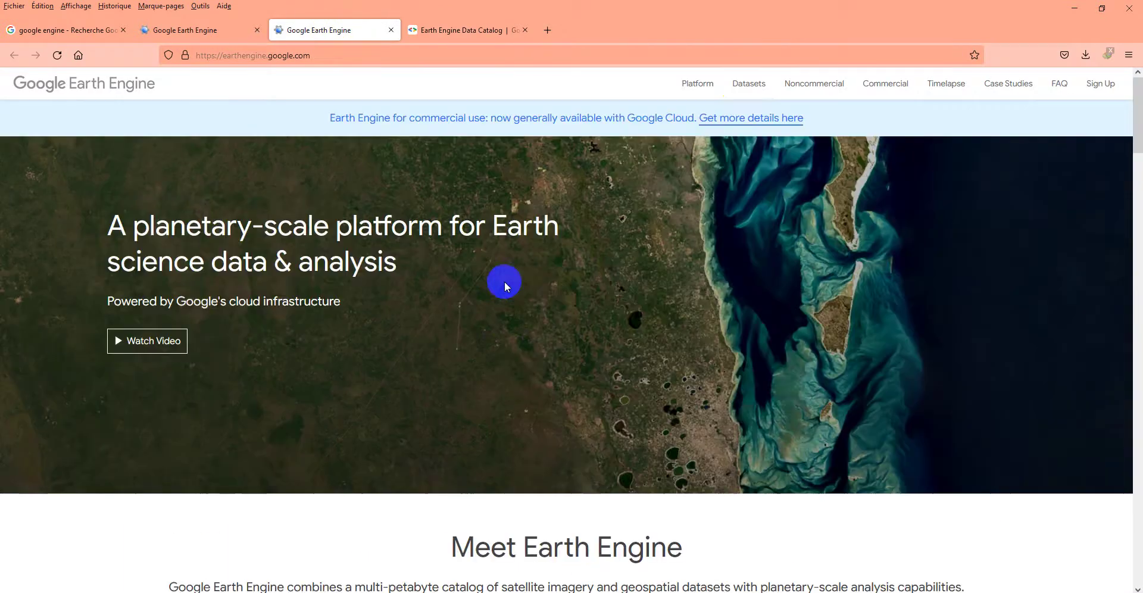
click(739, 90)
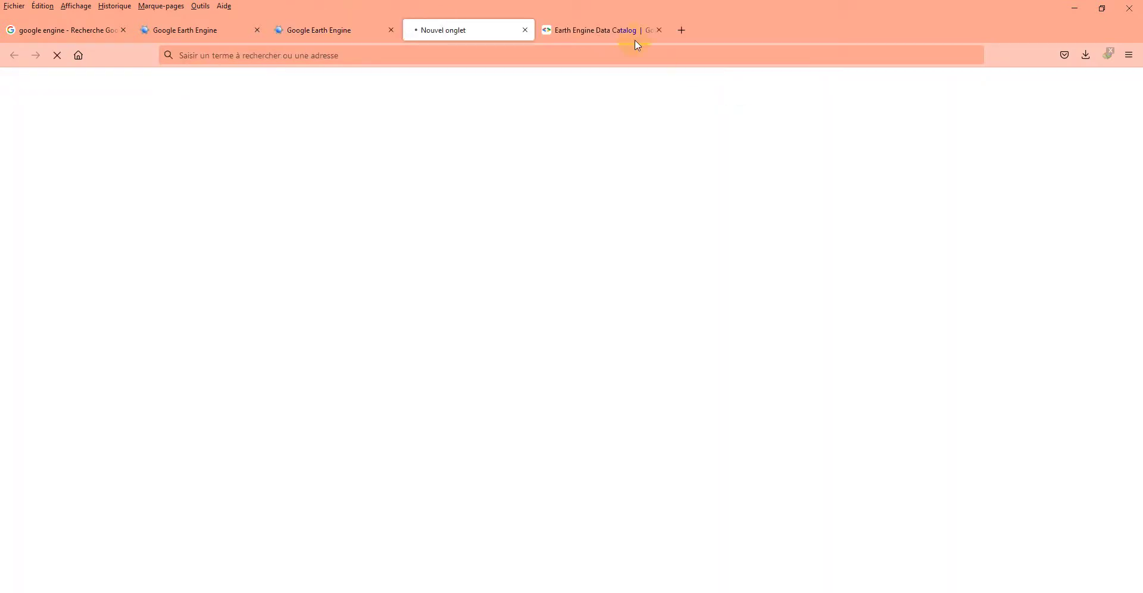
click(616, 32)
scroll(475, 266, down, 10)
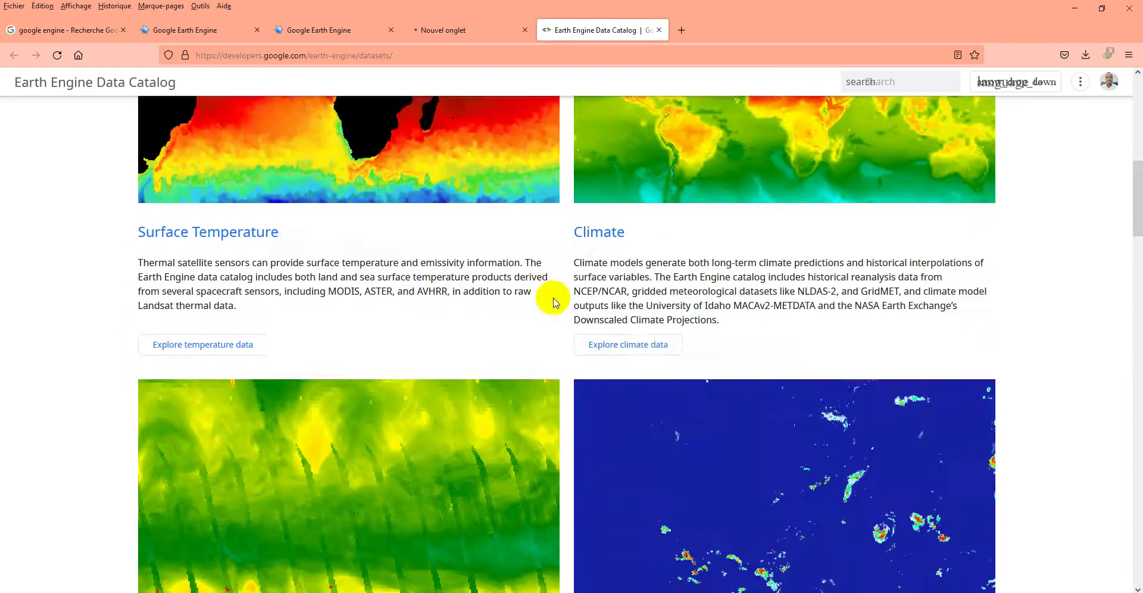
Step: Review the Surface Temperature, Climate, Atmospheric and Weather categories on the Data Catalog page
scroll(551, 288, up, 4)
scroll(549, 293, up, 3)
scroll(547, 296, down, 1)
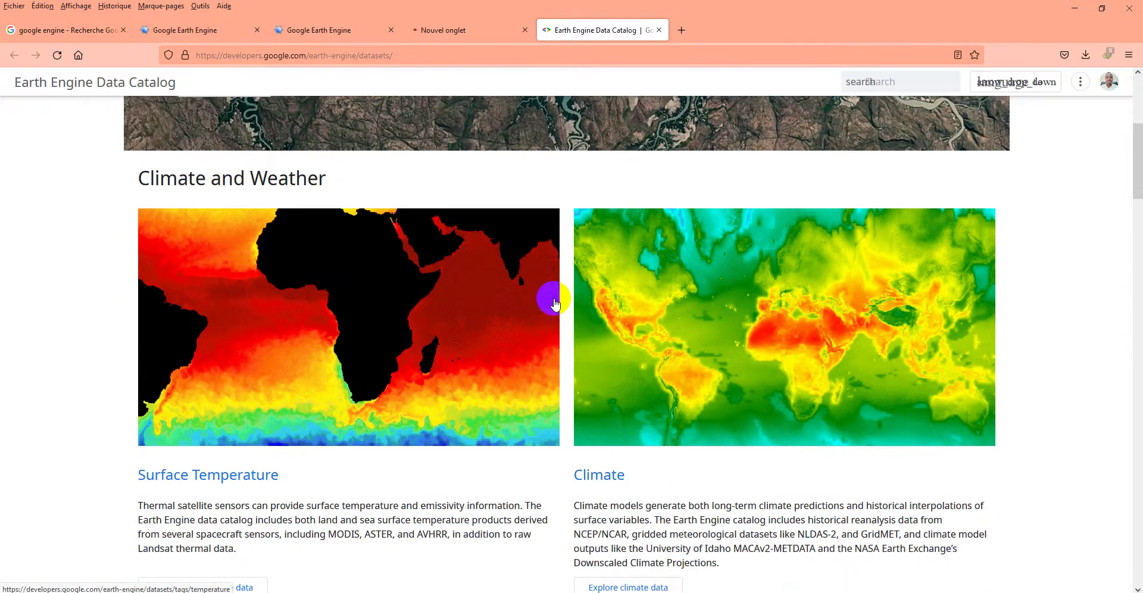
scroll(472, 306, down, 2)
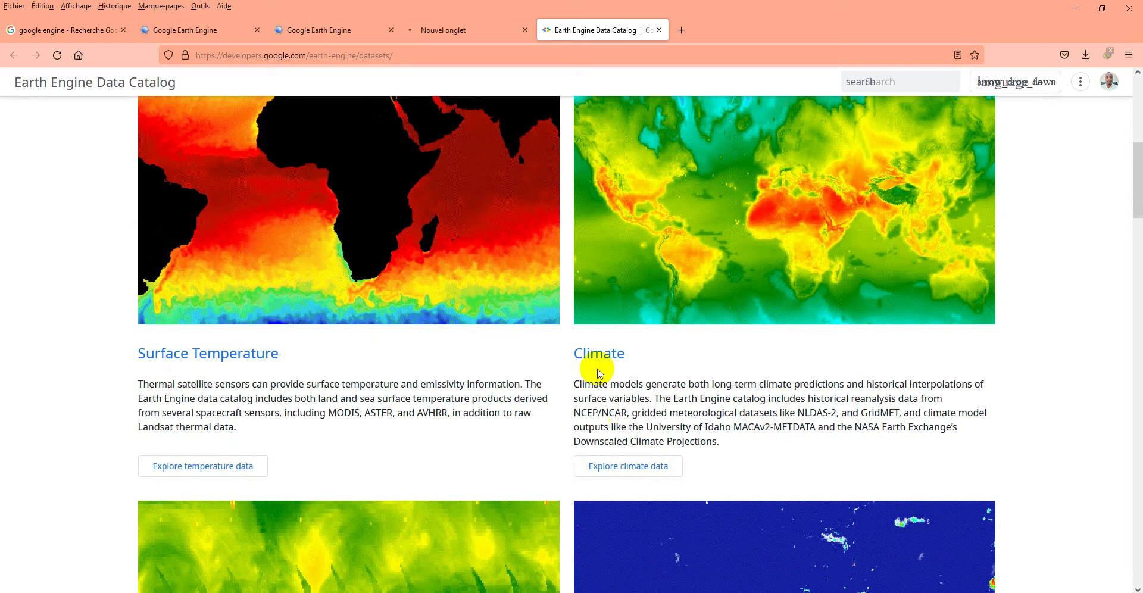
scroll(596, 357, down, 5)
scroll(666, 333, down, 4)
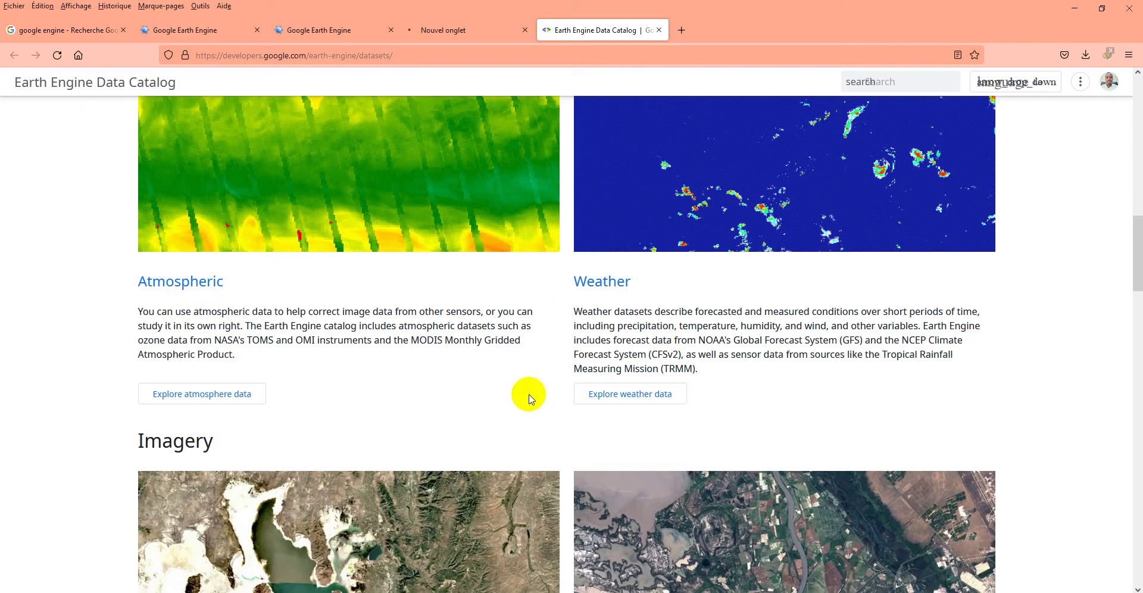
Step: Look through the Imagery section of the catalog, covering the Landsat, Sentinel, MODIS and High-Resolution Imagery categories
scroll(527, 391, down, 3)
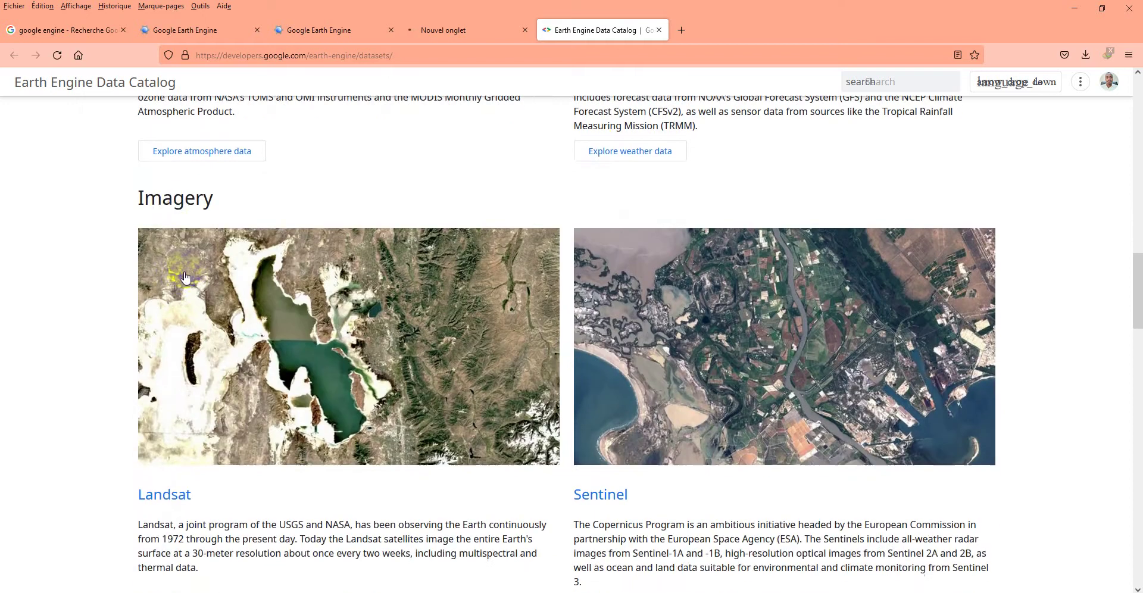
scroll(173, 262, down, 1)
scroll(309, 298, down, 1)
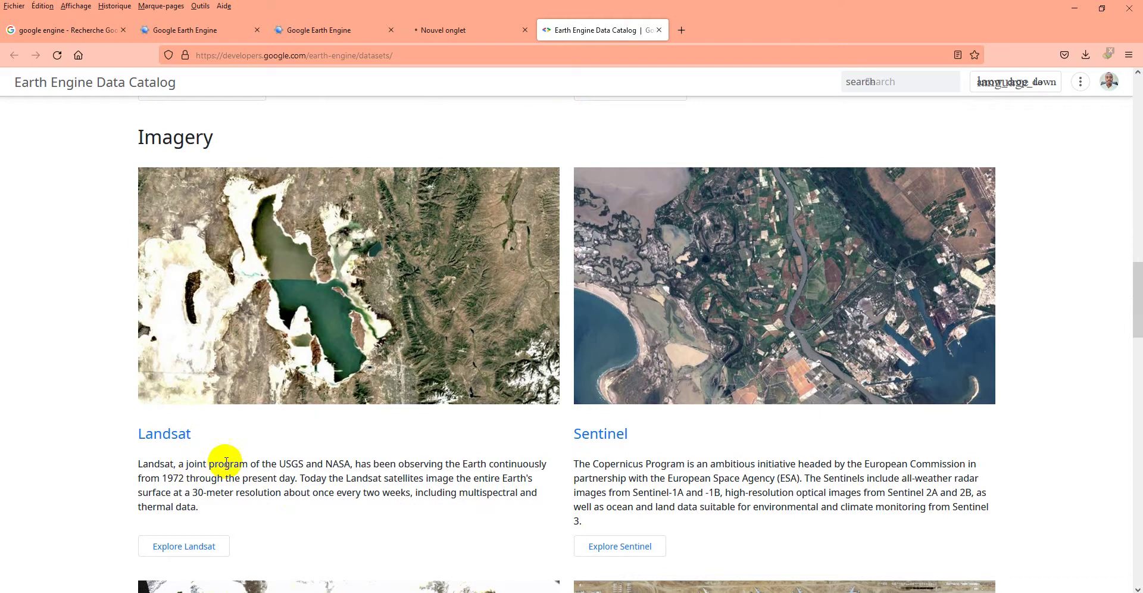
scroll(732, 544, down, 2)
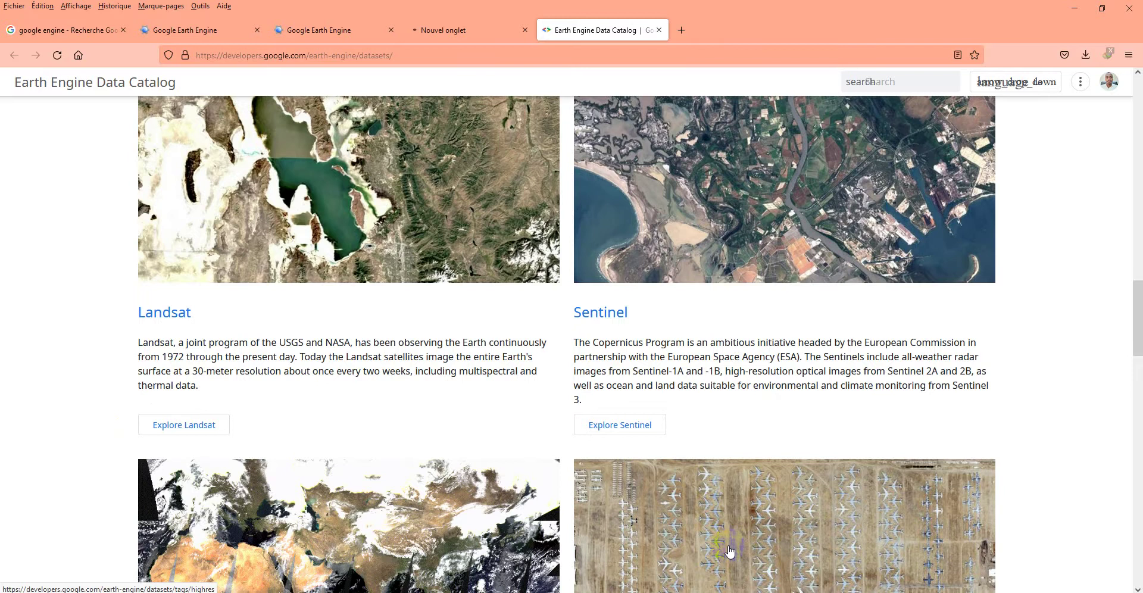
scroll(660, 454, down, 5)
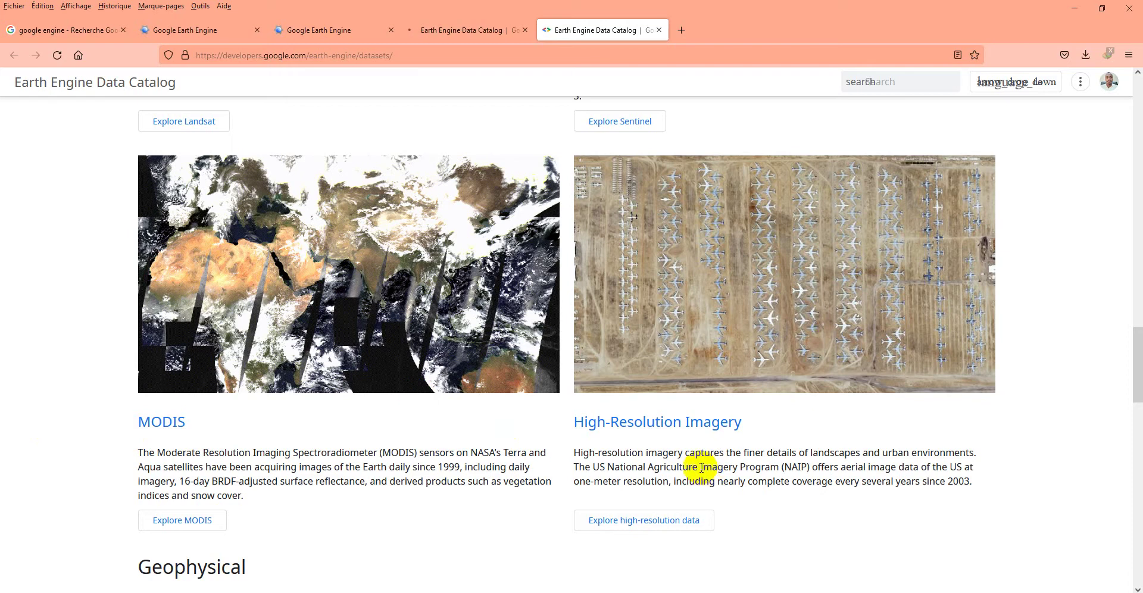
scroll(628, 476, down, 5)
scroll(619, 482, up, 3)
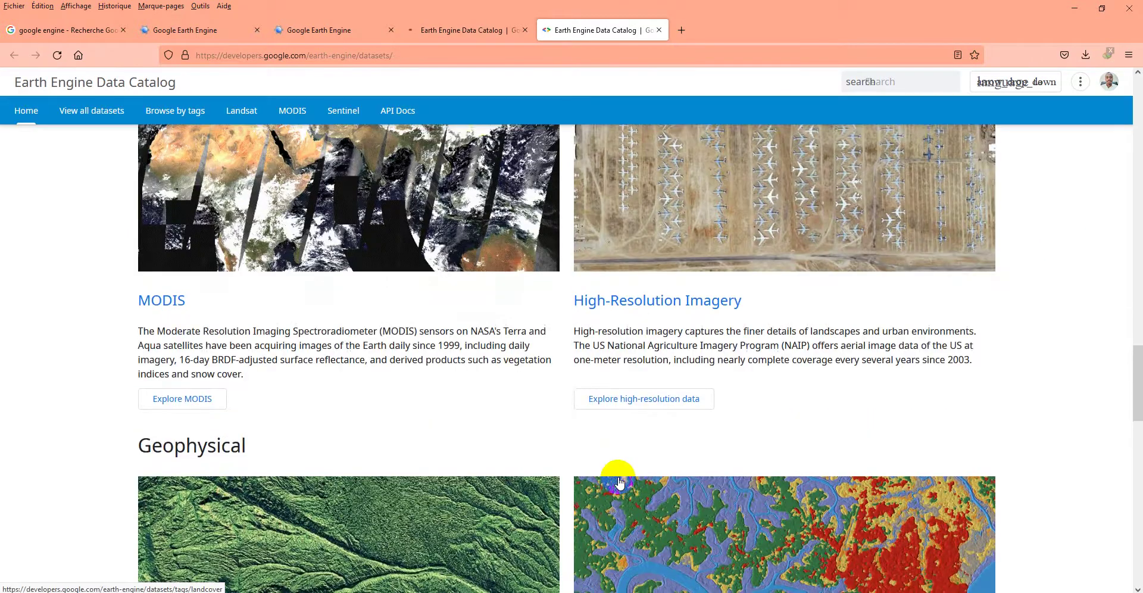
scroll(619, 482, up, 6)
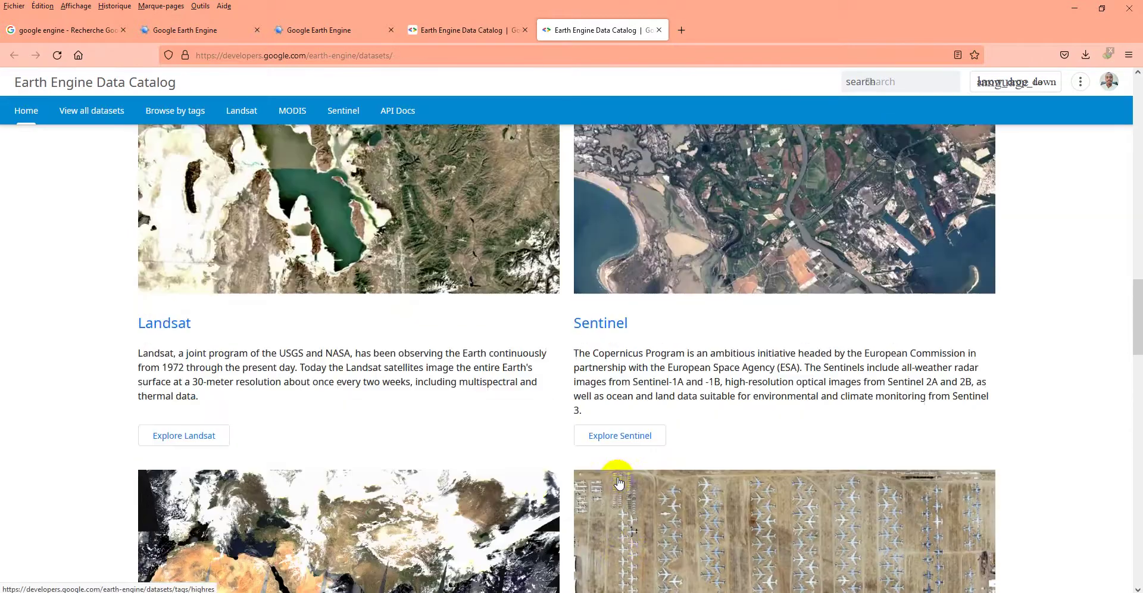
scroll(616, 477, up, 4)
scroll(618, 479, down, 8)
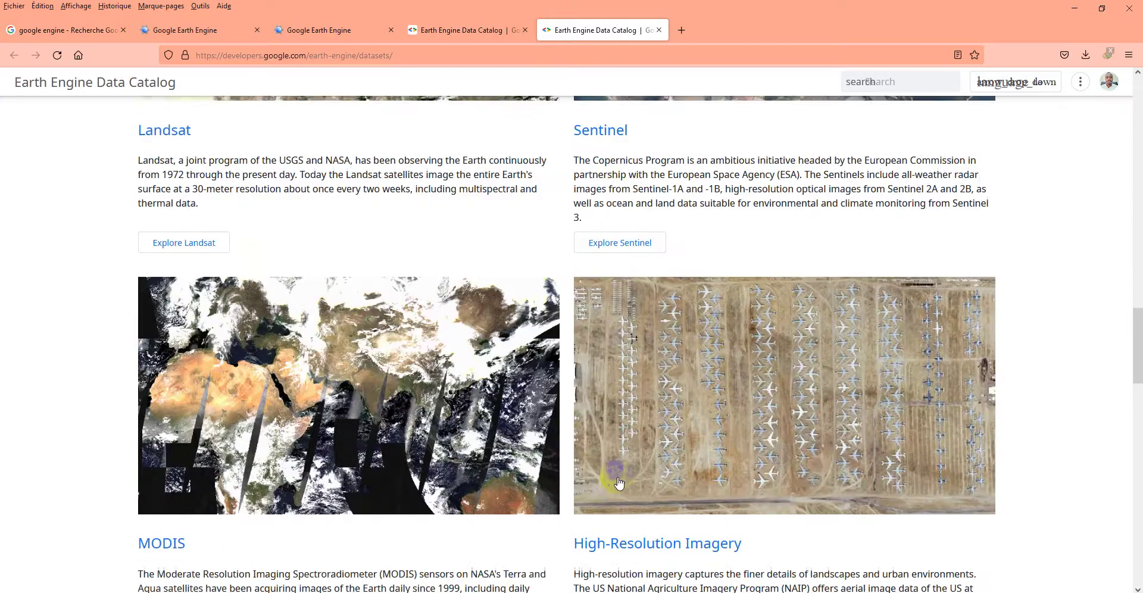
Step: Open the elevation datasets from the Terrain category in the Geophysical section of the catalog
scroll(619, 482, down, 12)
scroll(620, 482, up, 4)
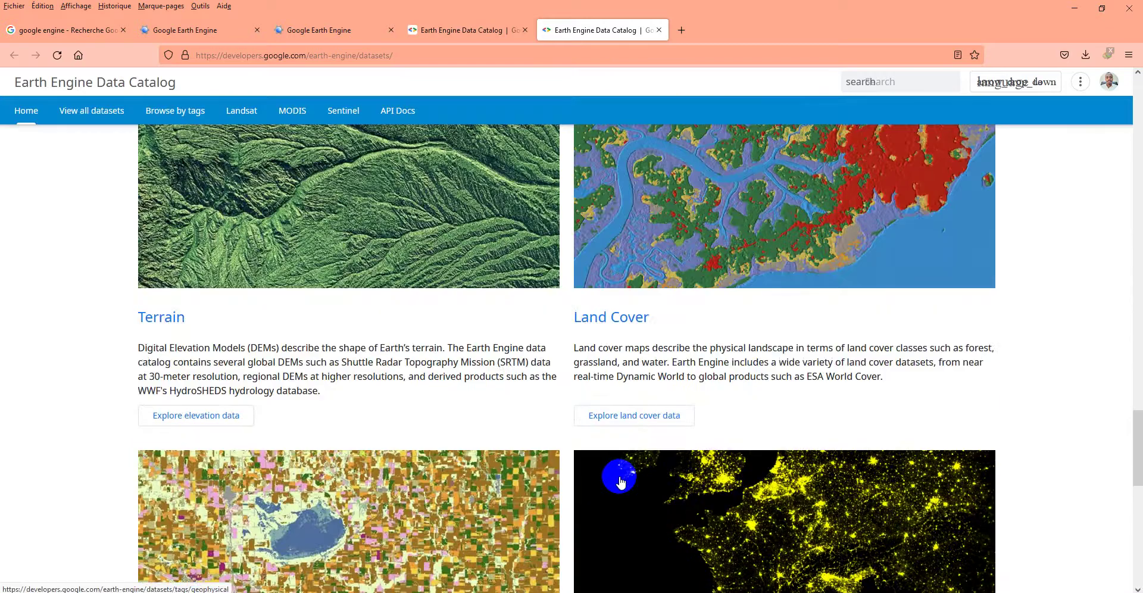
scroll(238, 381, up, 2)
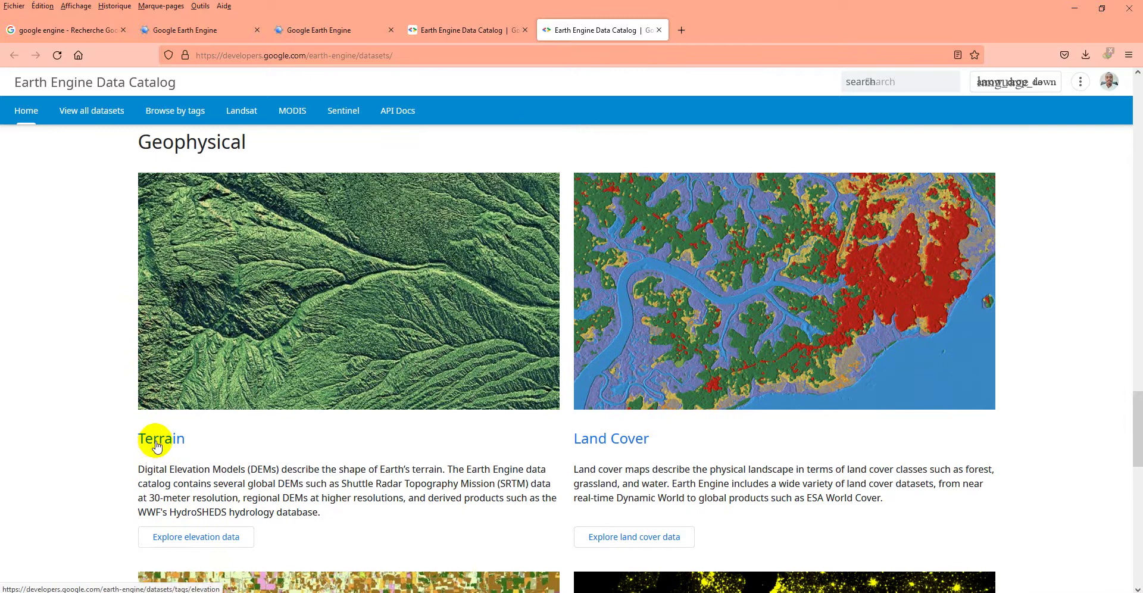
click(196, 542)
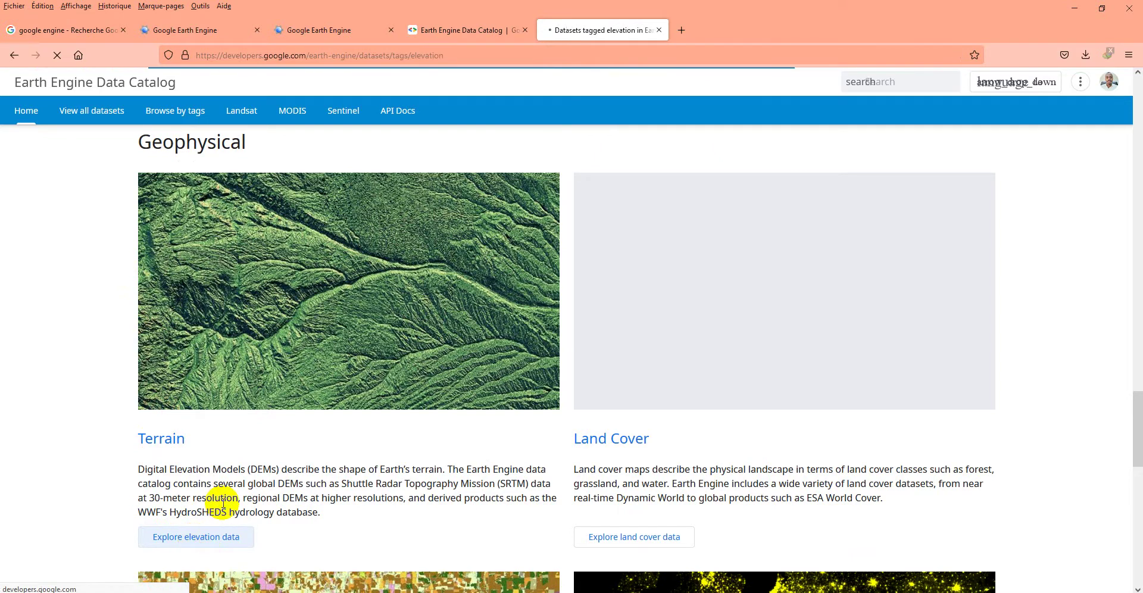
scroll(256, 464, down, 2)
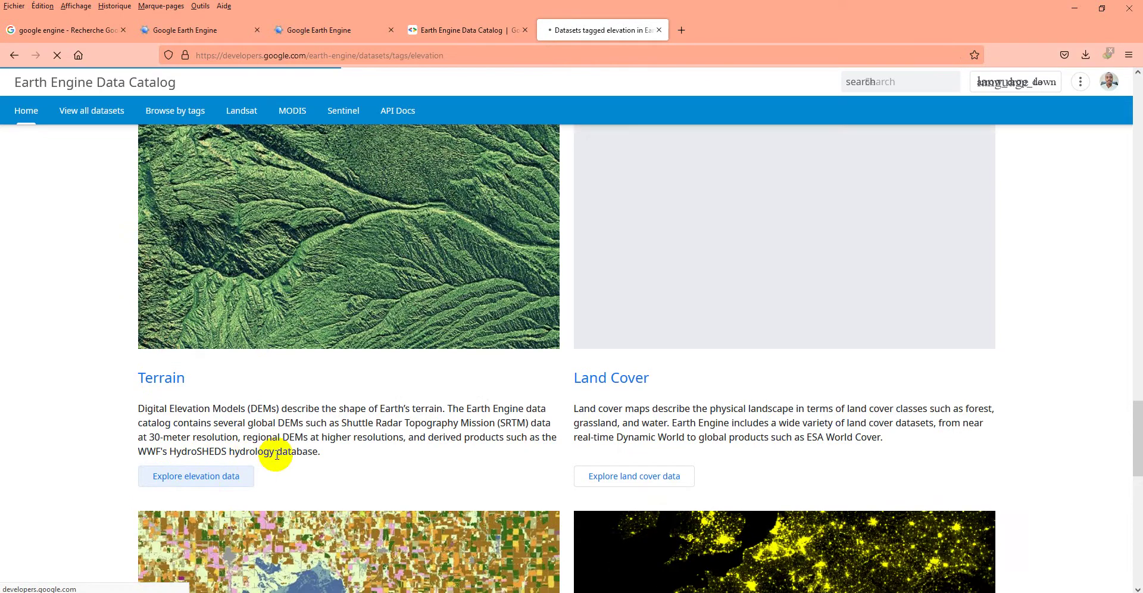
Step: Find SRTM Digital Elevation Data Version 4 among the datasets tagged elevation and open its page
scroll(259, 451, down, 2)
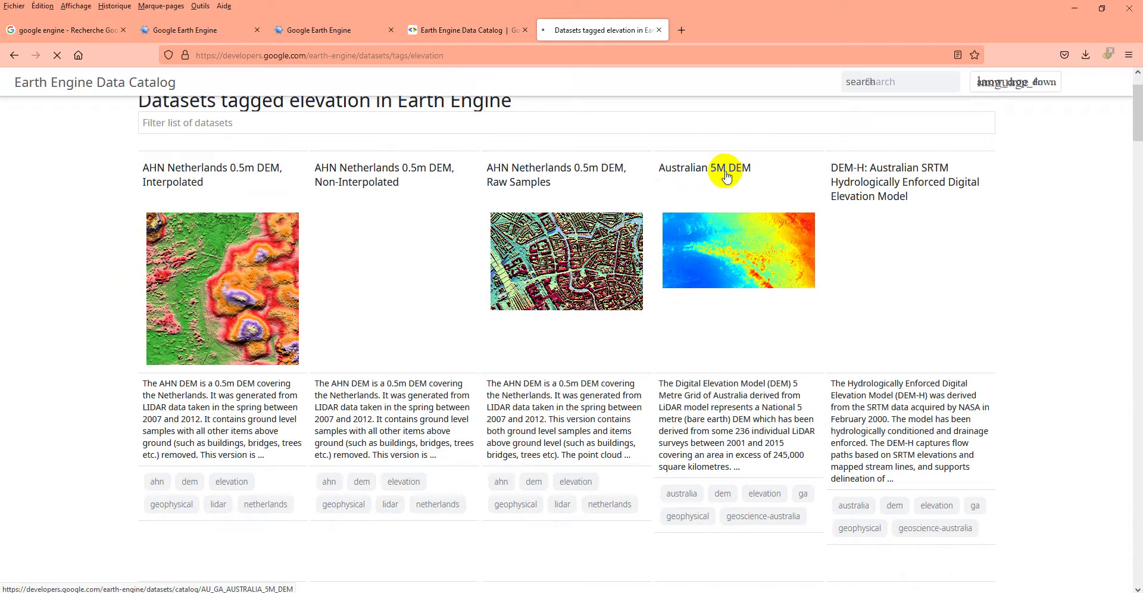
click(812, 252)
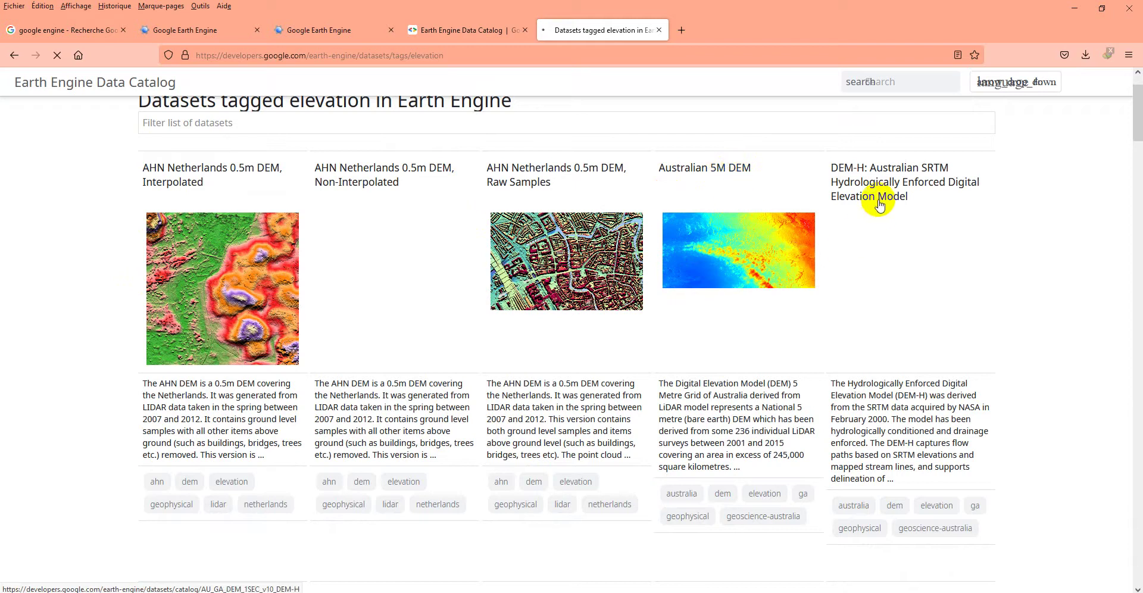
scroll(450, 379, down, 3)
scroll(448, 379, down, 3)
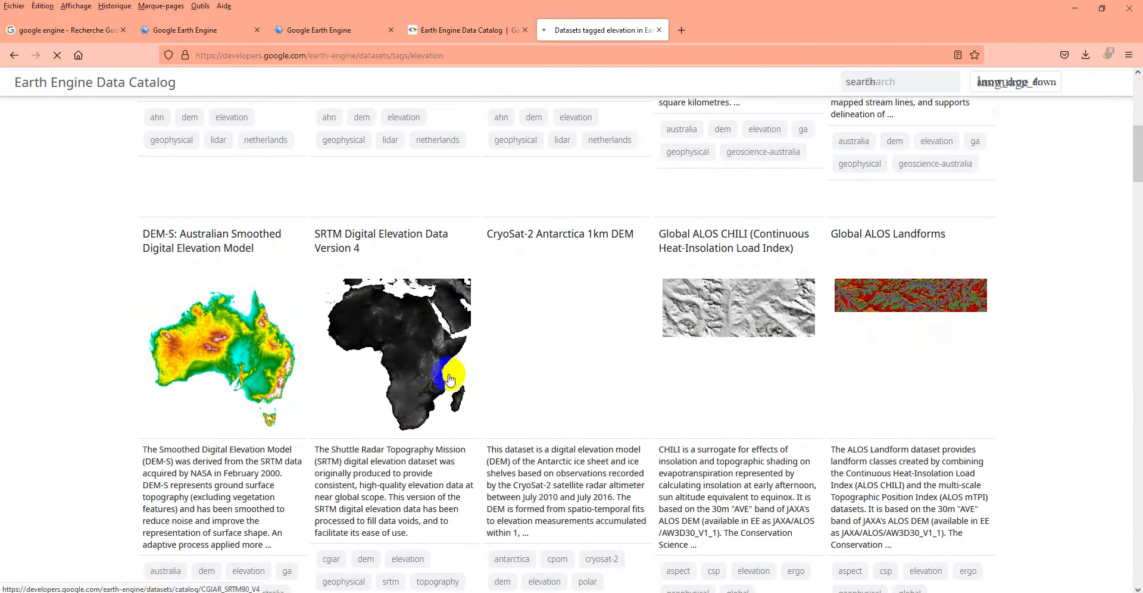
scroll(485, 386, down, 1)
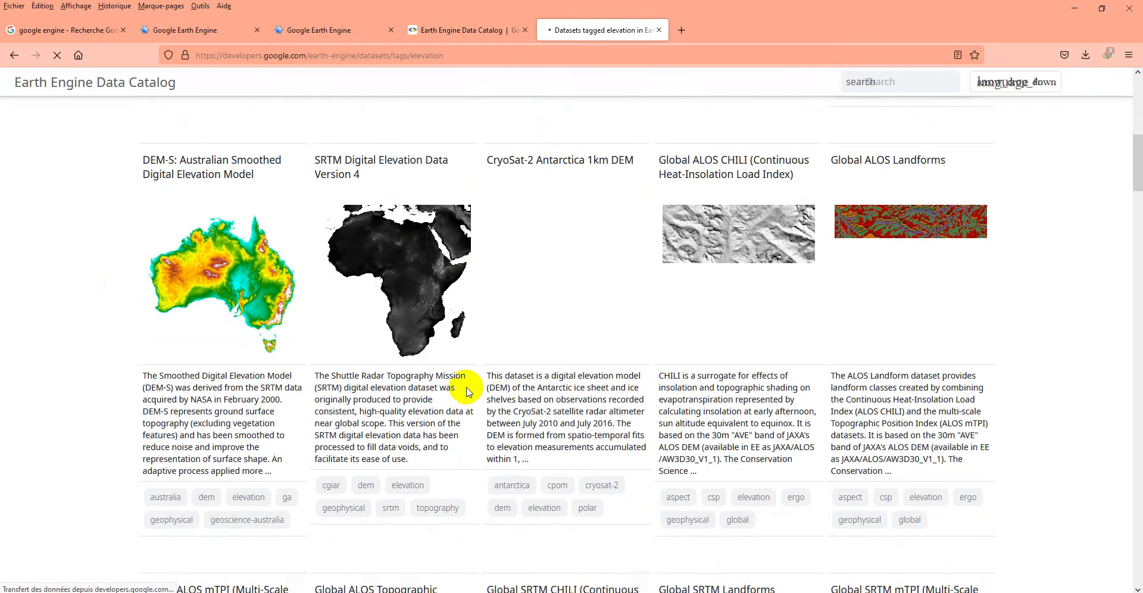
scroll(486, 386, down, 5)
scroll(467, 387, up, 4)
scroll(467, 391, up, 1)
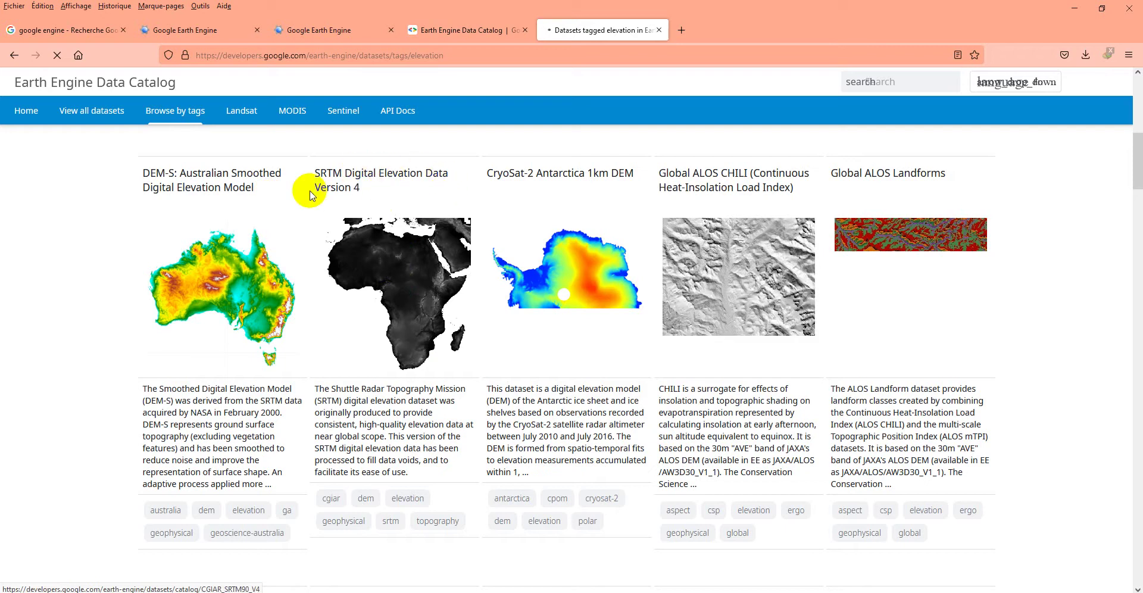
click(401, 288)
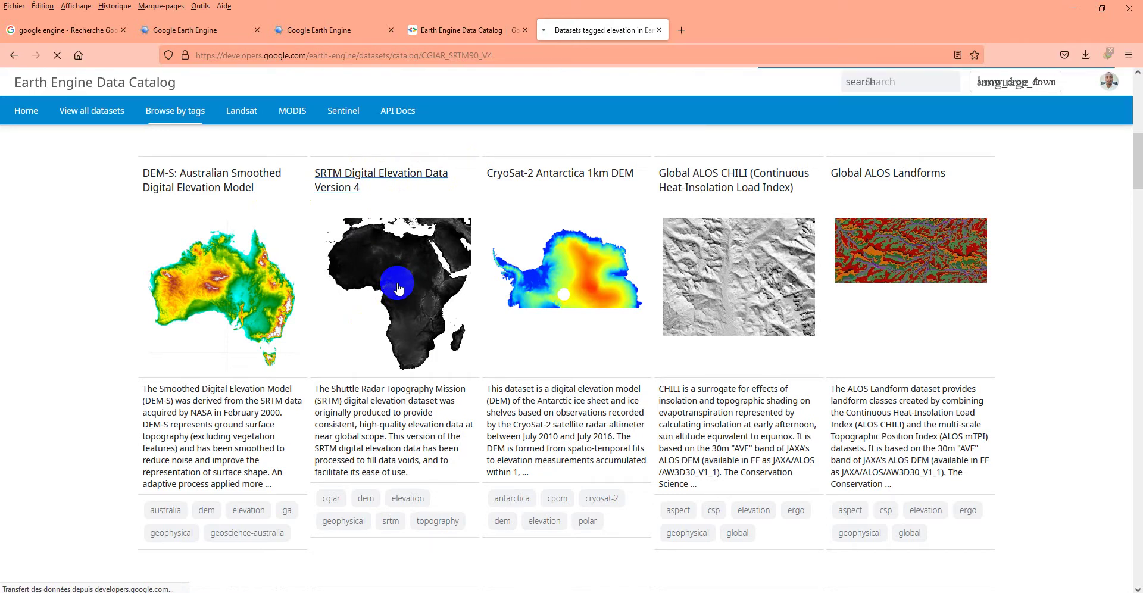
scroll(399, 288, up, 7)
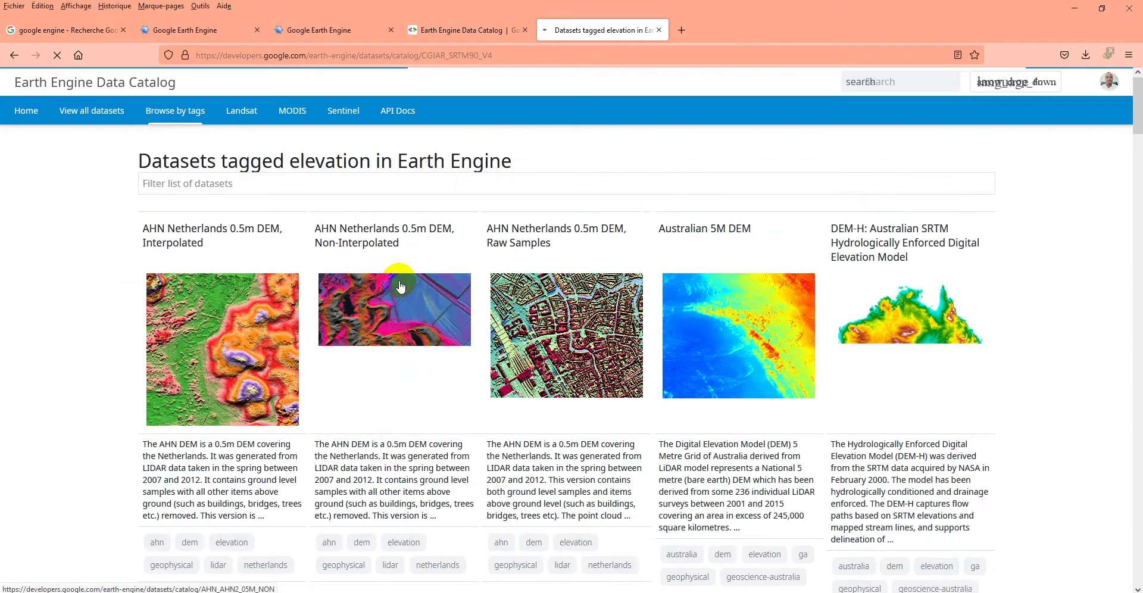
scroll(400, 286, down, 15)
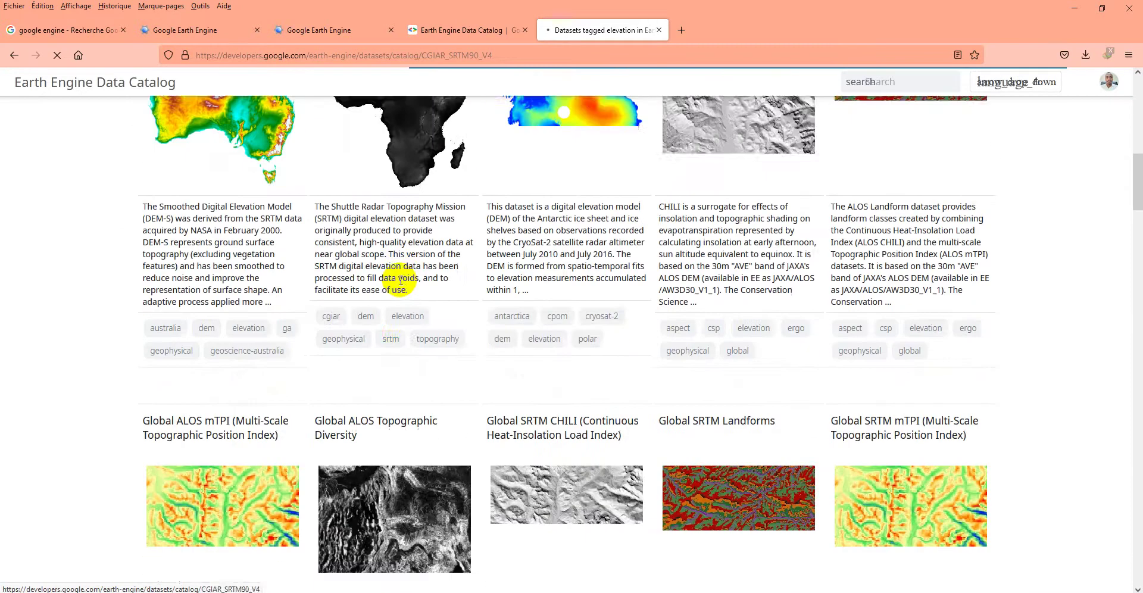
scroll(400, 285, up, 15)
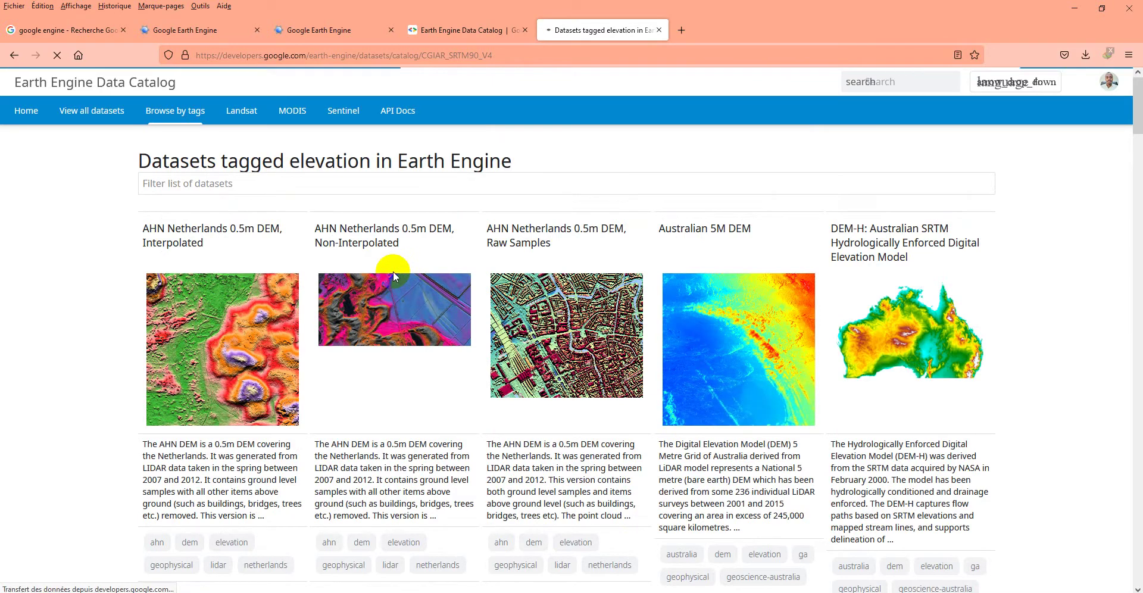
scroll(465, 271, down, 7)
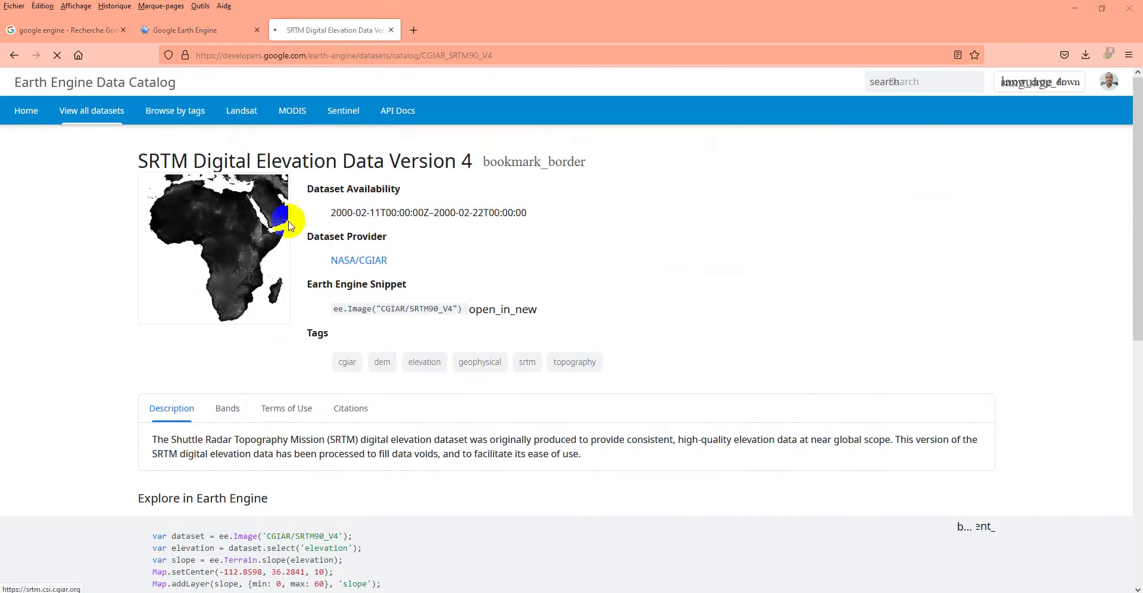
Step: Review the SRTM dataset's description and sample code, and open that sample script in the Earth Engine Code Editor
scroll(369, 257, down, 2)
scroll(360, 254, down, 3)
scroll(179, 333, up, 3)
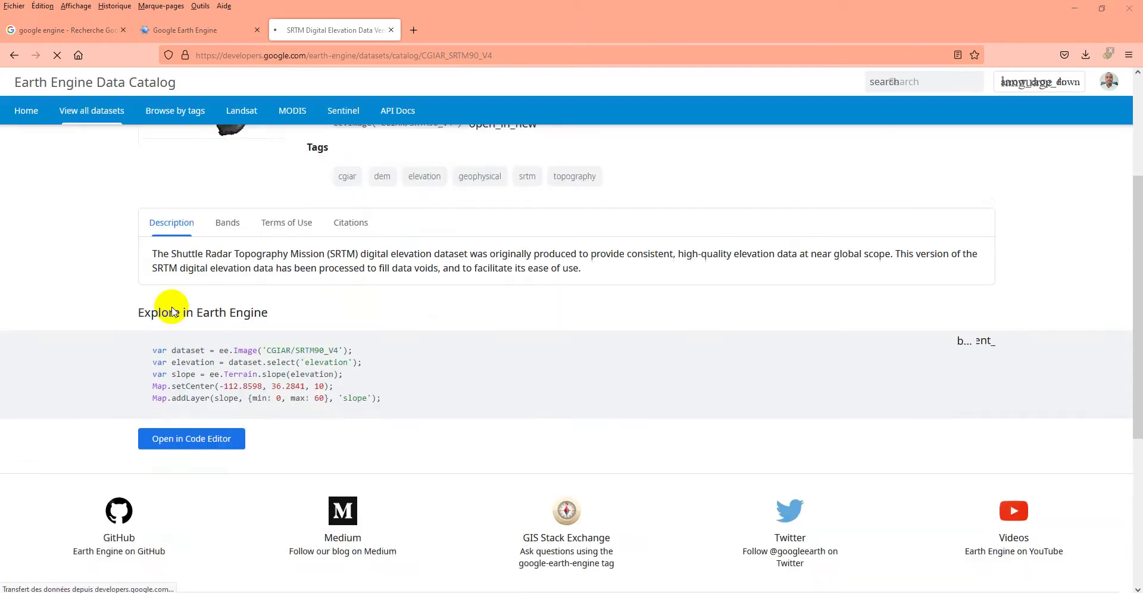
scroll(324, 309, up, 1)
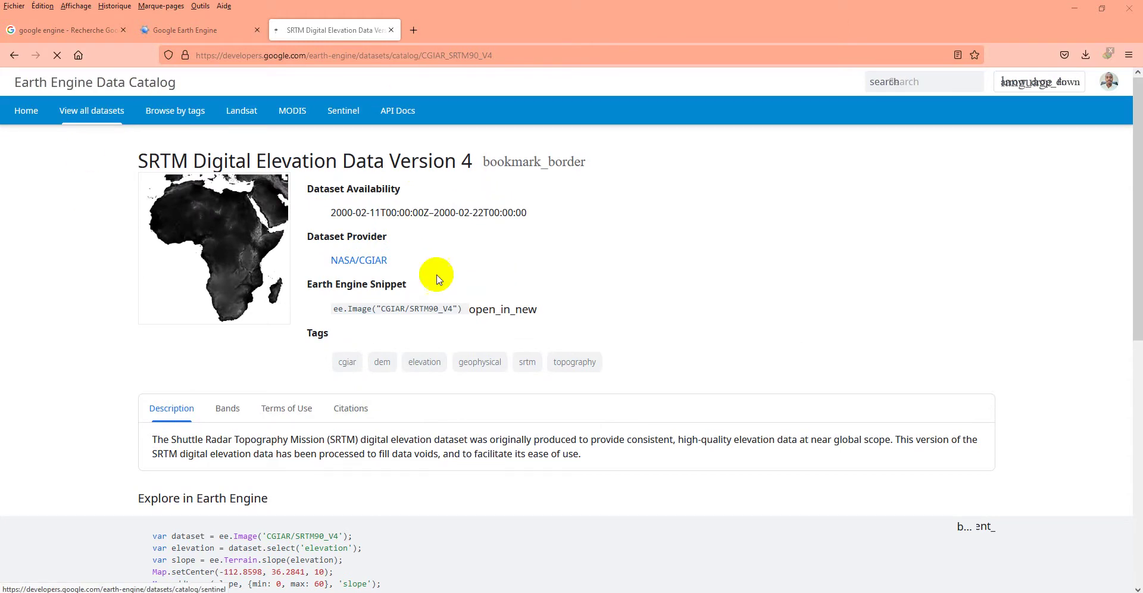
scroll(464, 279, down, 1)
scroll(416, 298, down, 2)
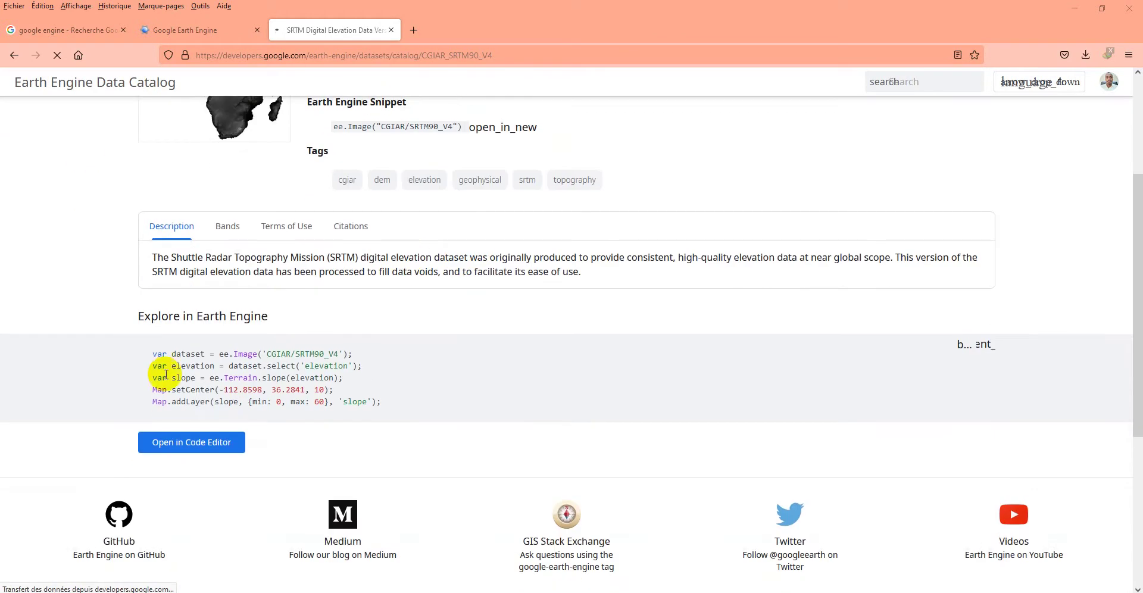
click(189, 451)
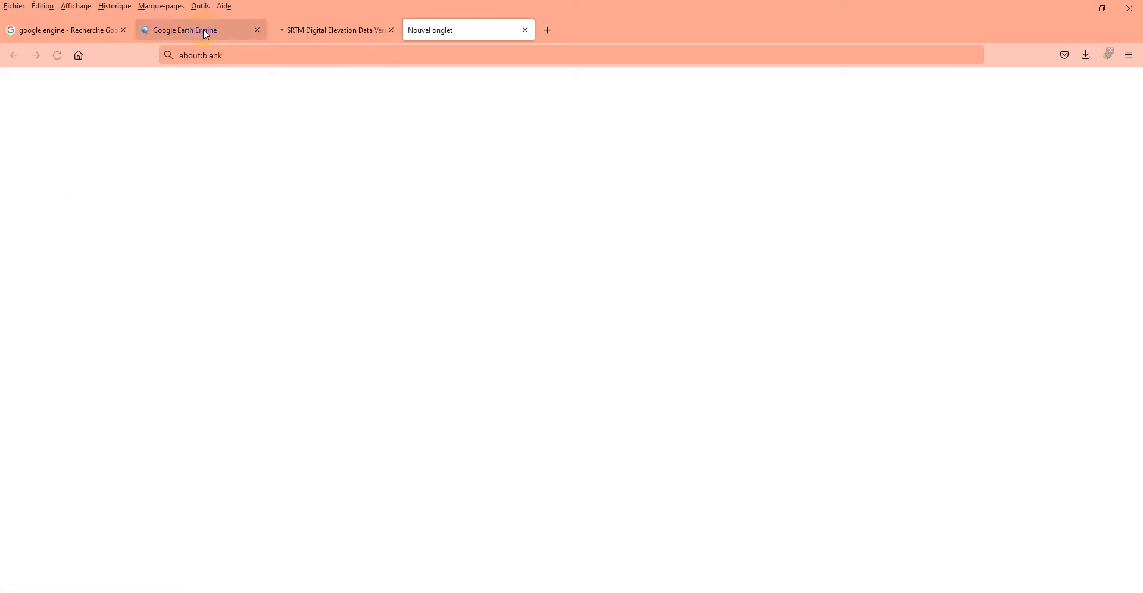
click(333, 33)
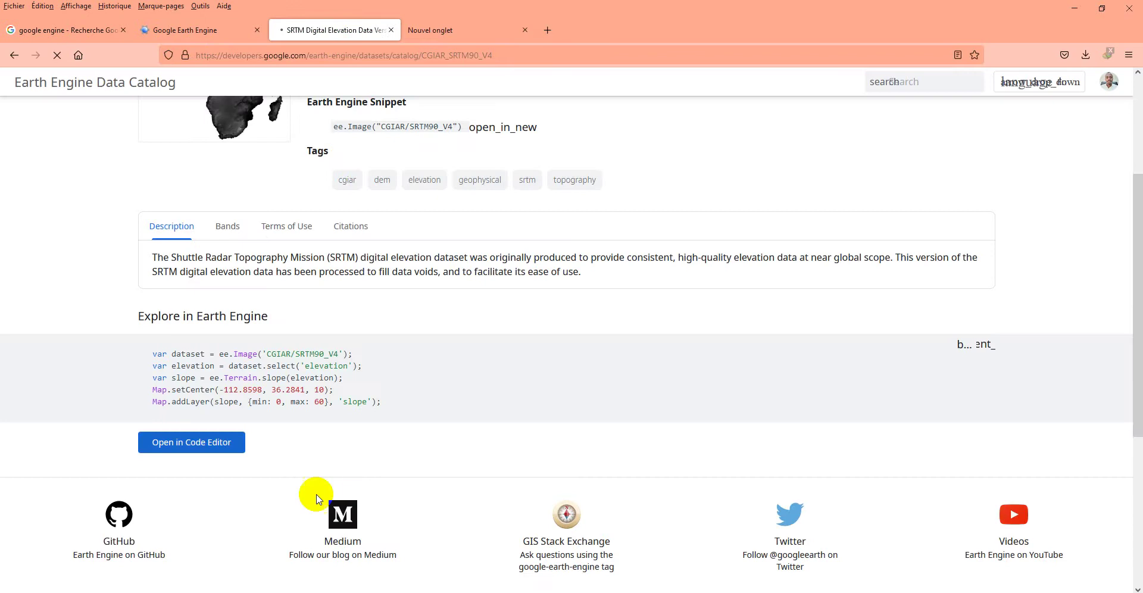
click(192, 443)
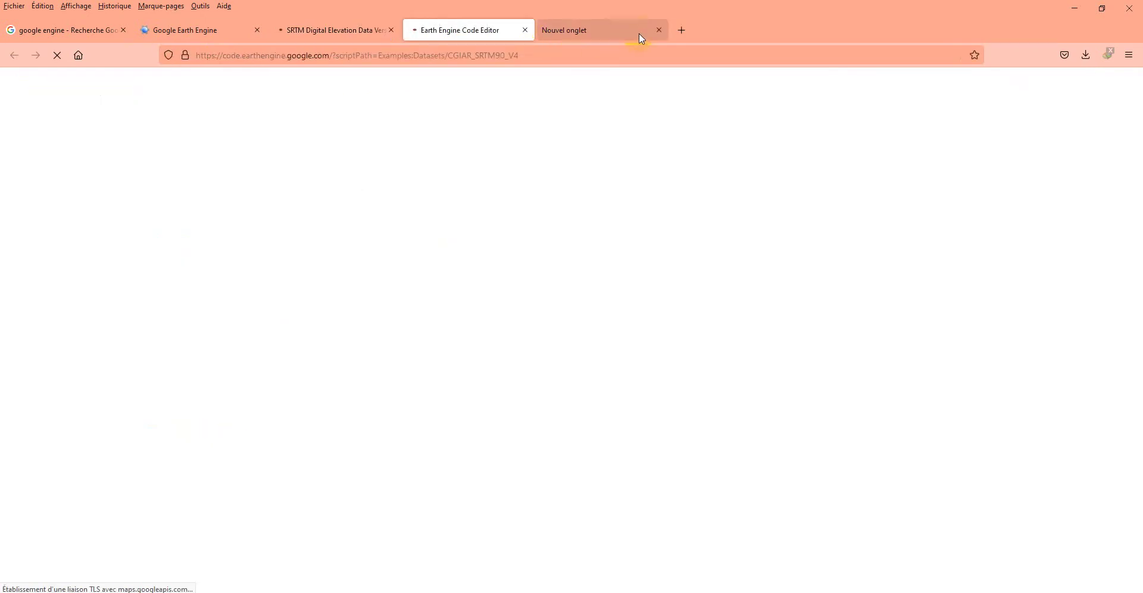